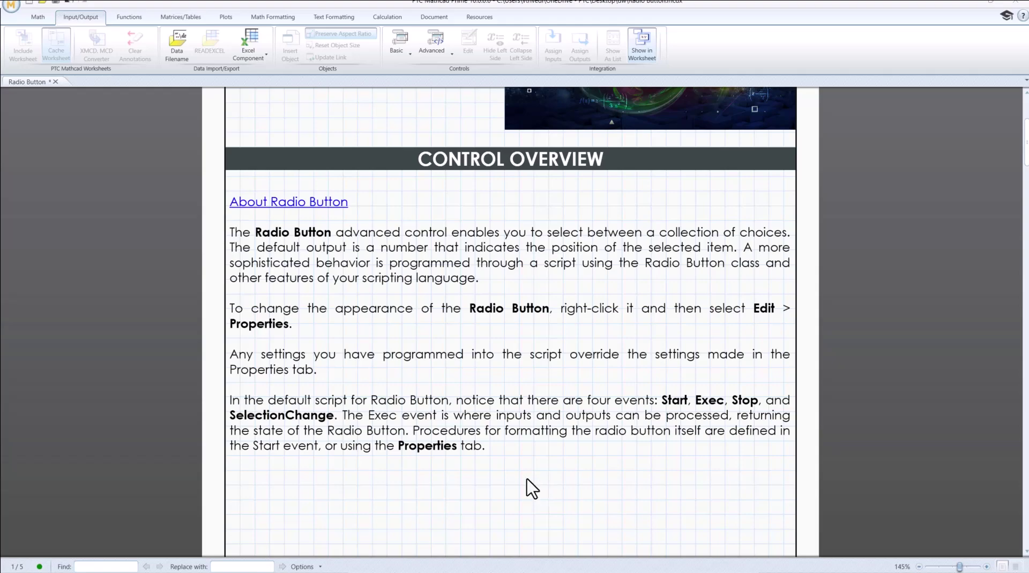
Step: Insert a radio button control below the notes and move it further left
scroll(532, 488, "down", 1)
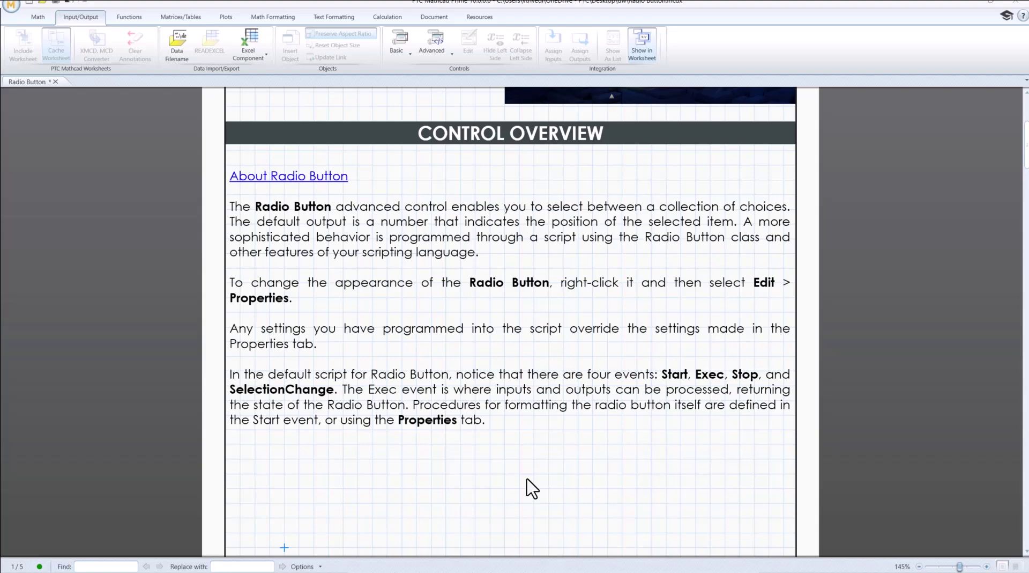
left_click(527, 480)
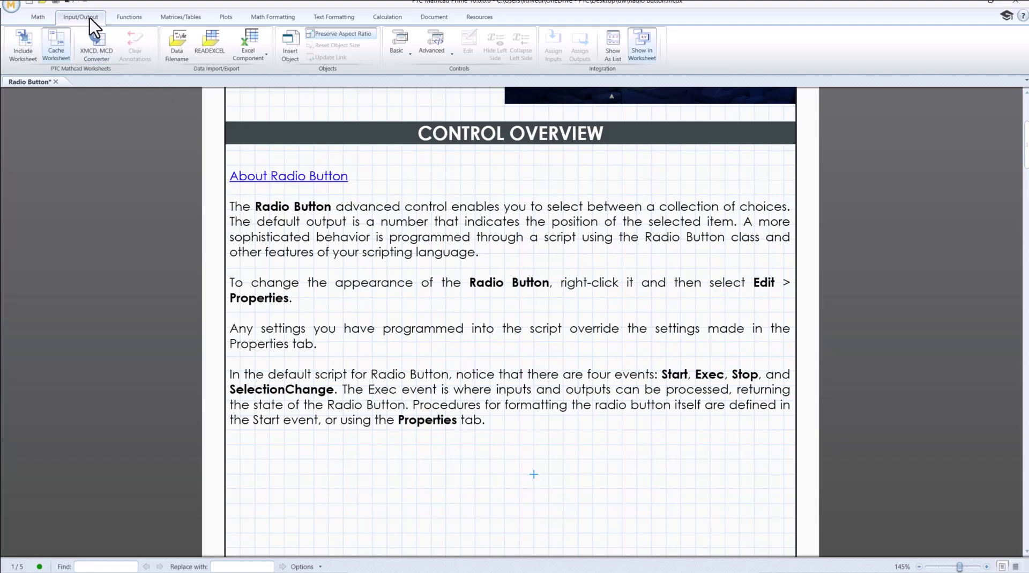
left_click(436, 58)
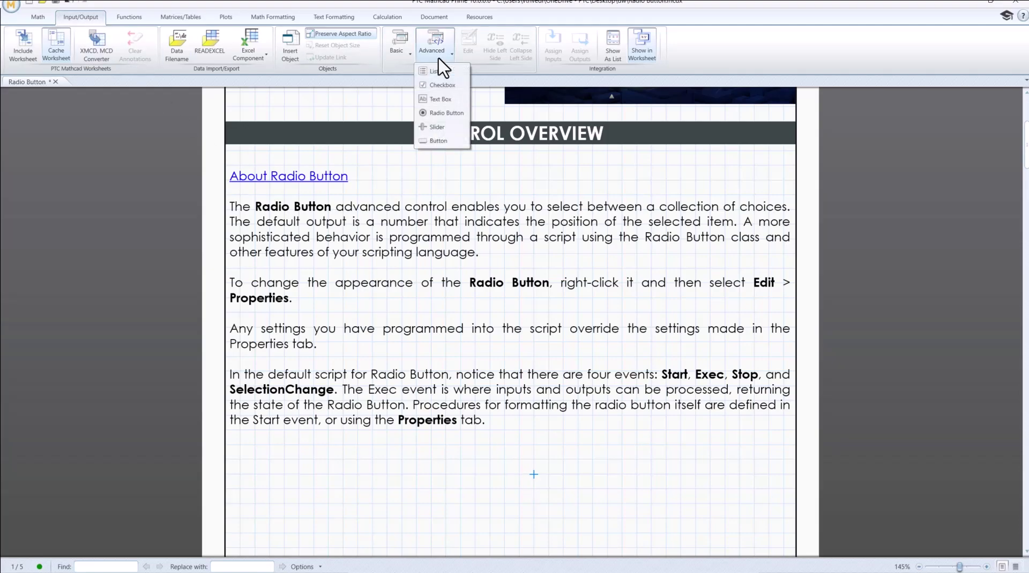
left_click(446, 113)
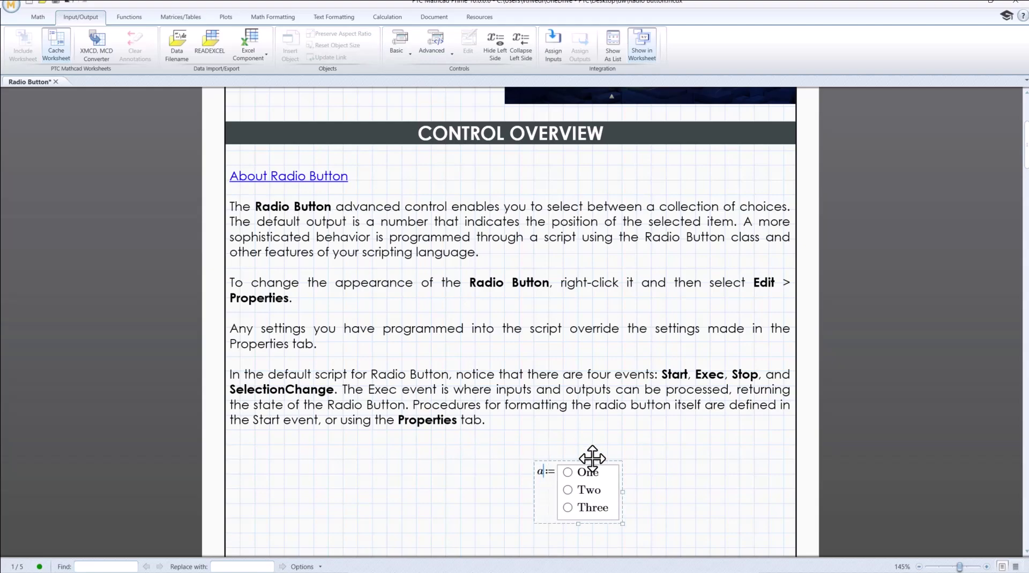
left_click_drag(567, 459, 420, 449)
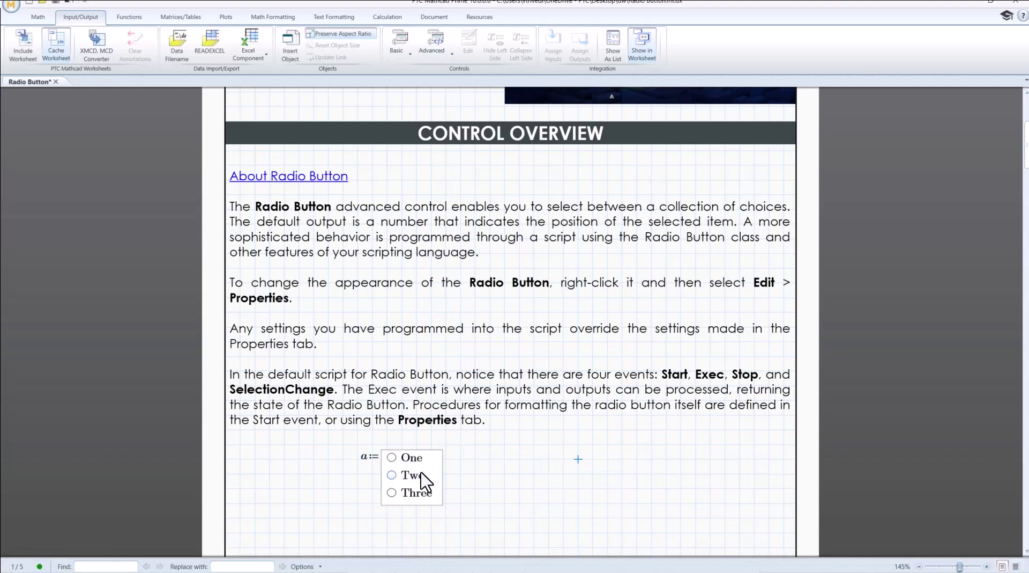
Step: Inspect the radio button's default script and property settings, then close the editor
right_click(429, 474)
left_click(453, 478)
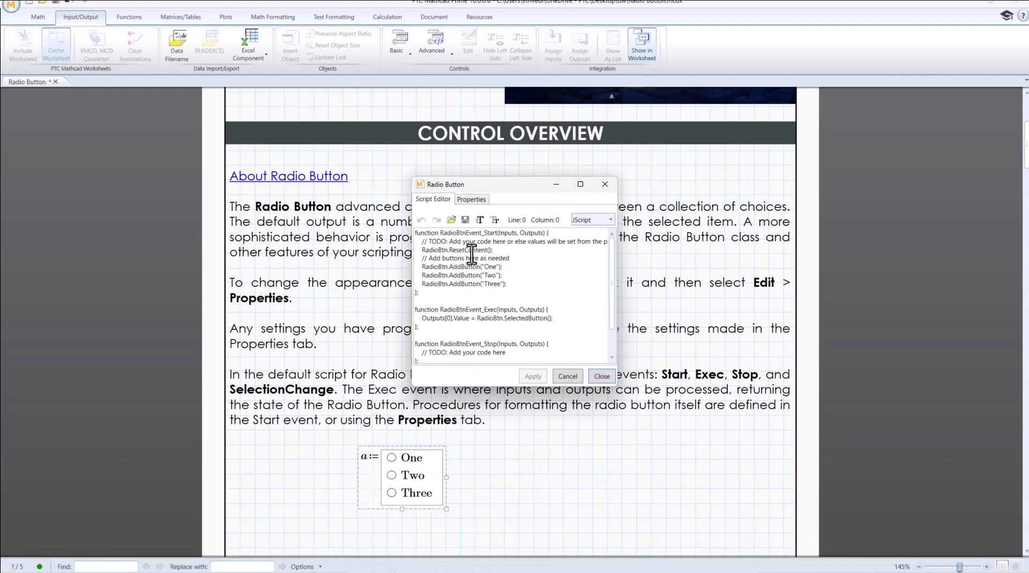
left_click(477, 199)
left_click(440, 200)
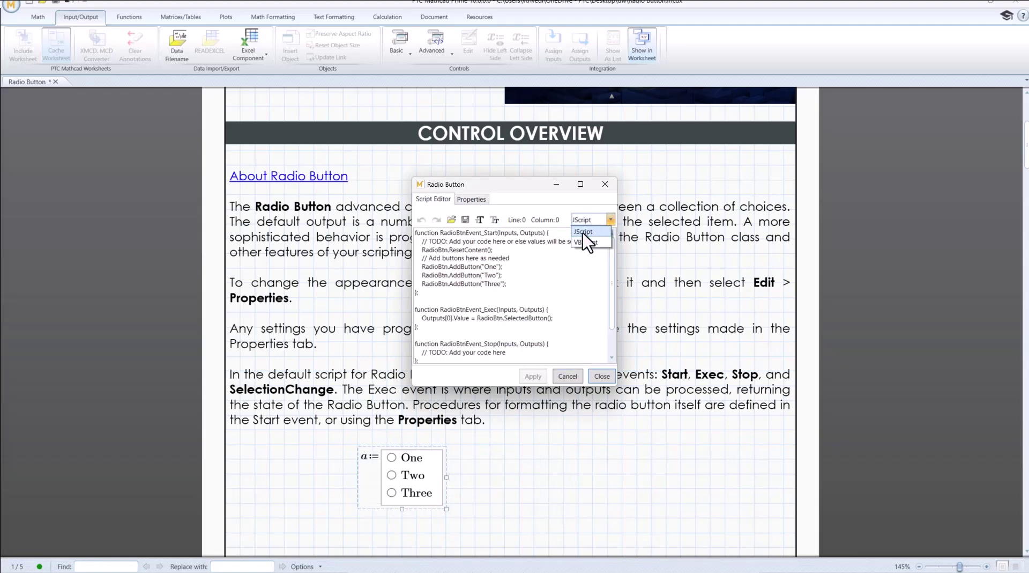
left_click(567, 283)
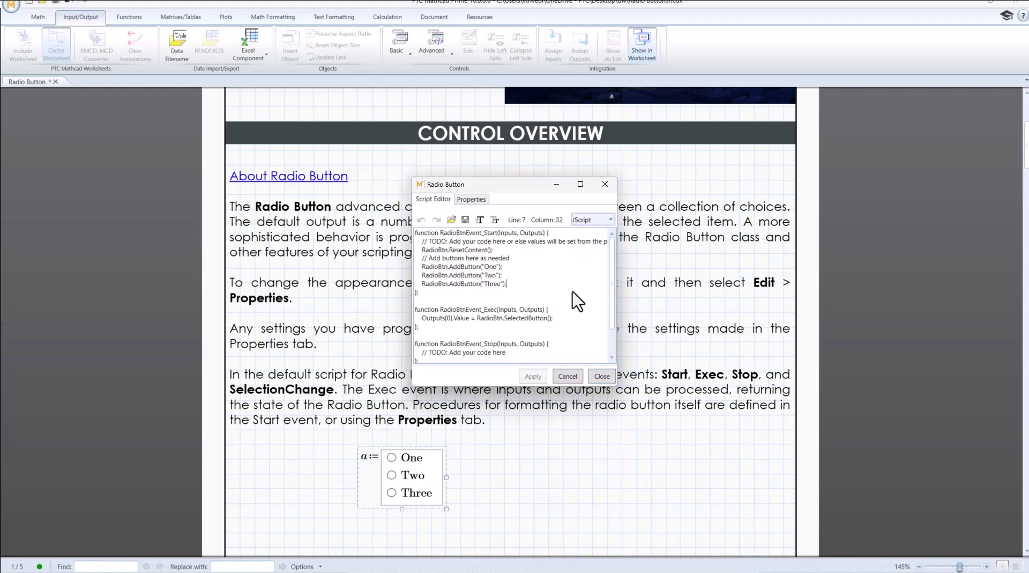
left_click(594, 376)
Step: Evaluate a= beside the control and choose One so it shows a = 1
left_click(504, 503)
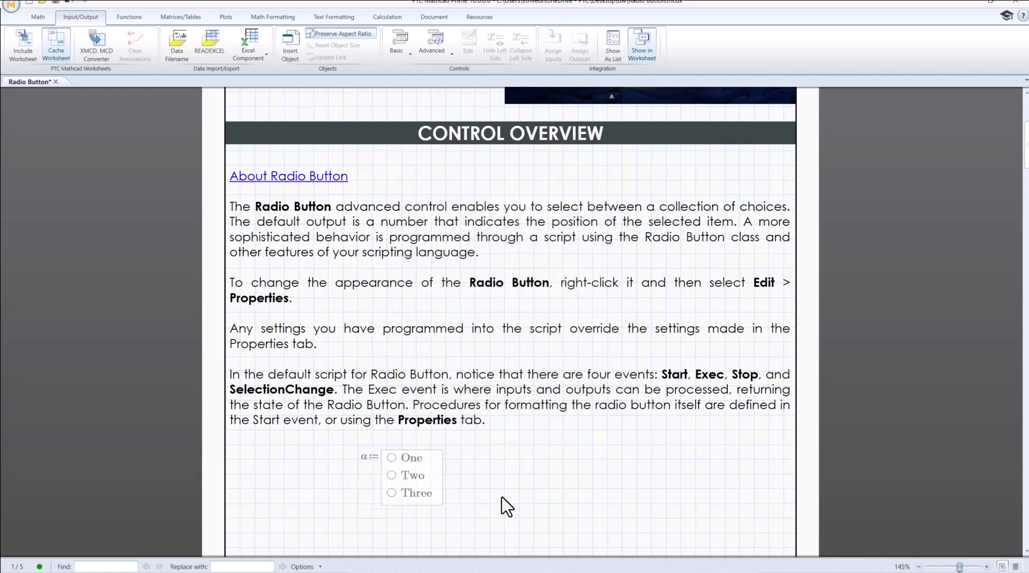
left_click(504, 474)
type("a=0")
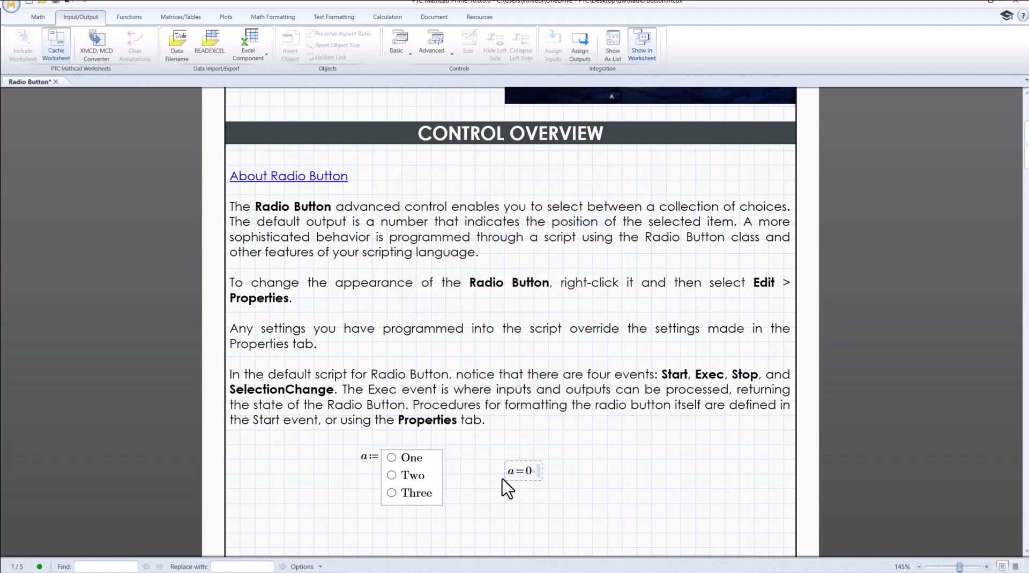
left_click(409, 459)
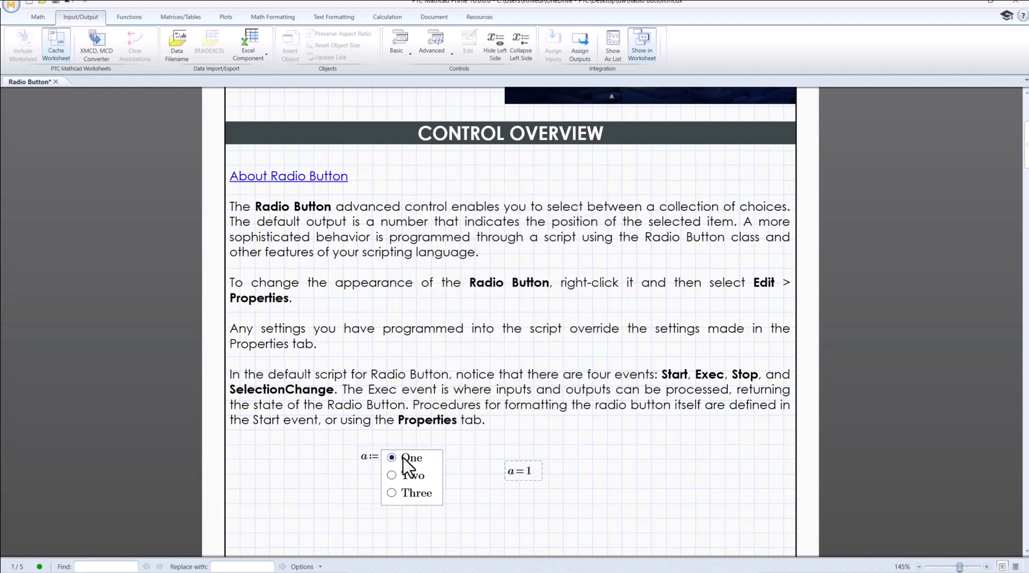
right_click(427, 471)
left_click(665, 456)
scroll(655, 450, "down", 3)
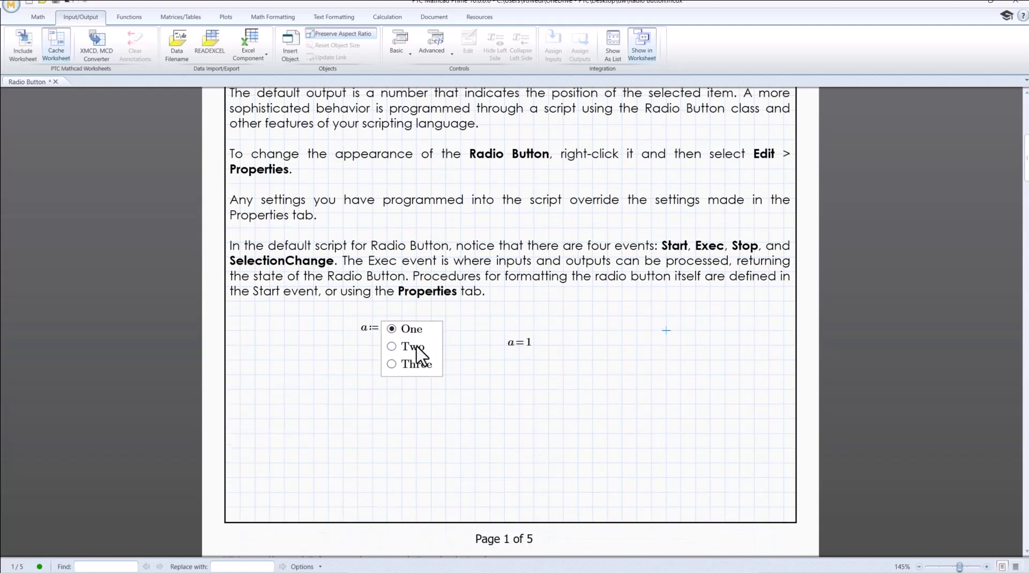
right_click(418, 347)
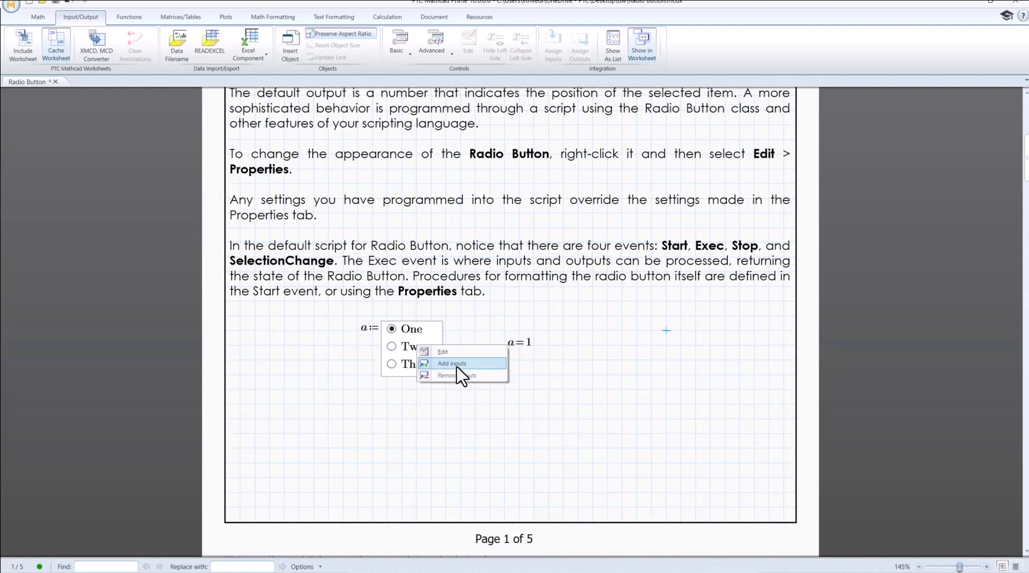
left_click(457, 364)
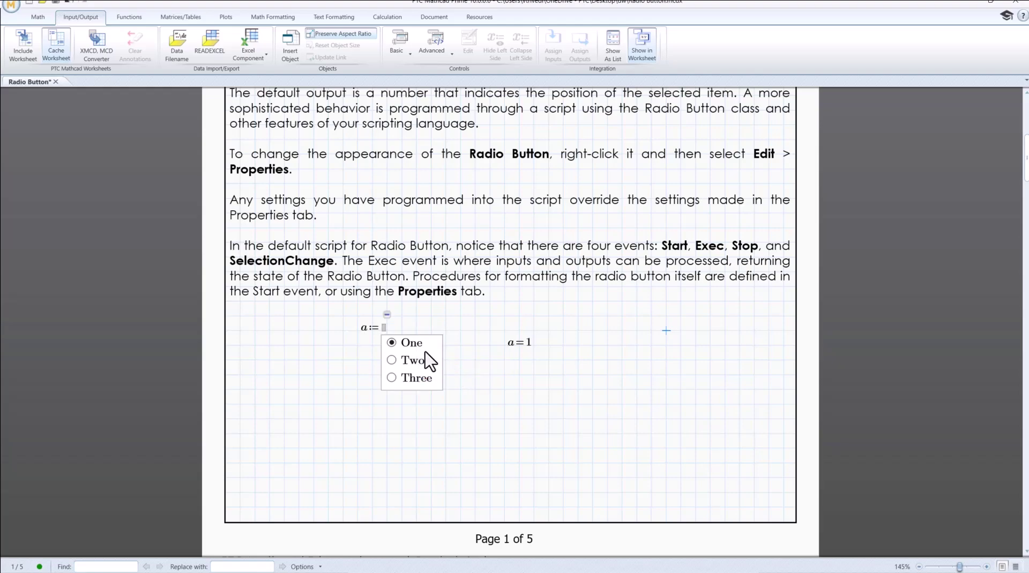
left_click(391, 342)
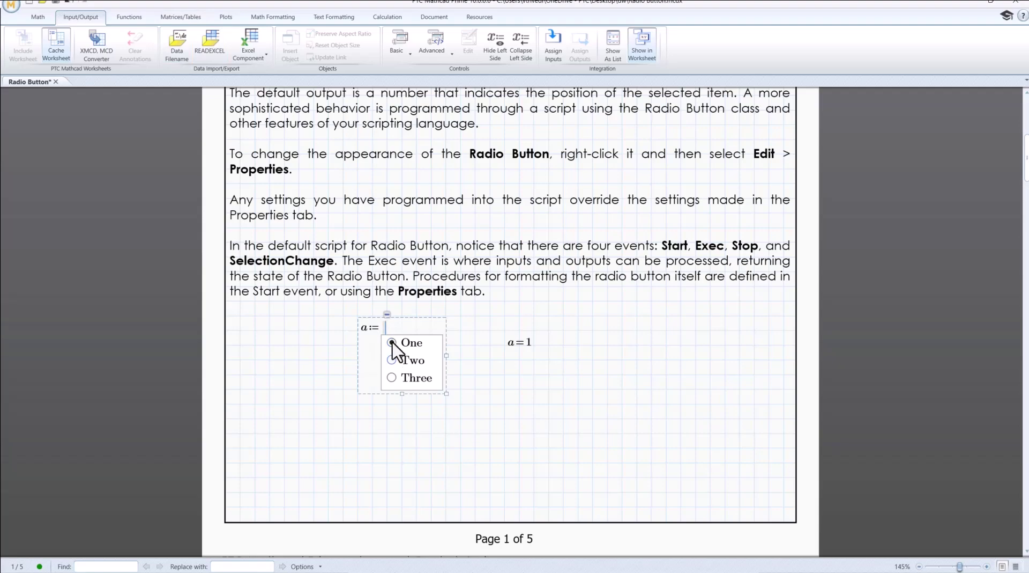
left_click(392, 359)
left_click(392, 342)
left_click(186, 18)
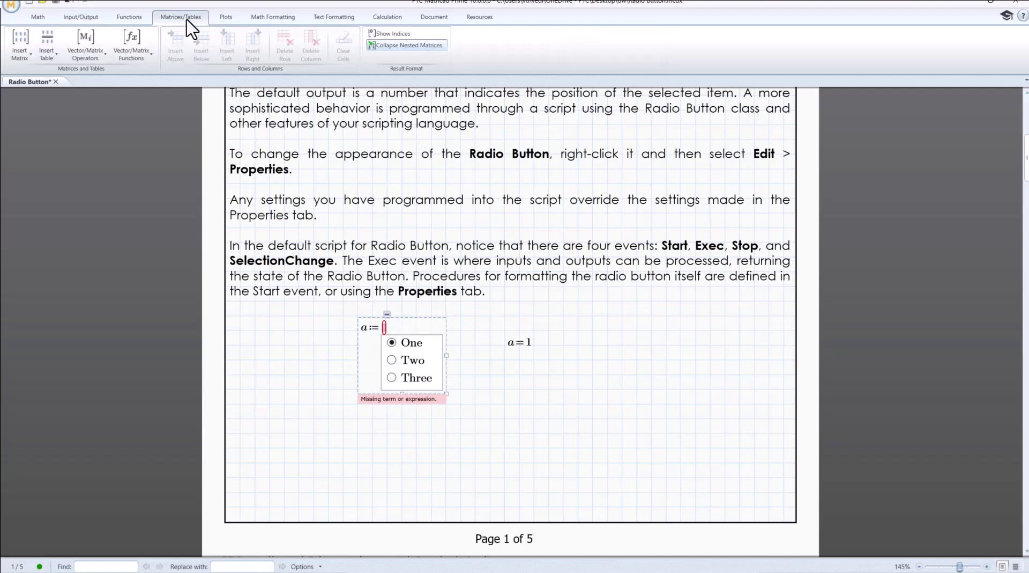
left_click(384, 326)
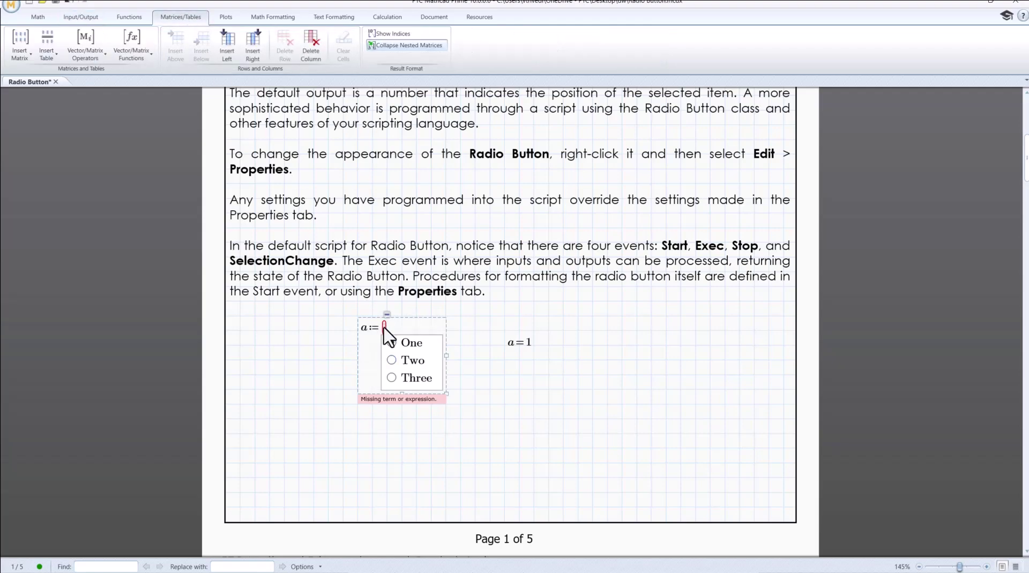
left_click(227, 45)
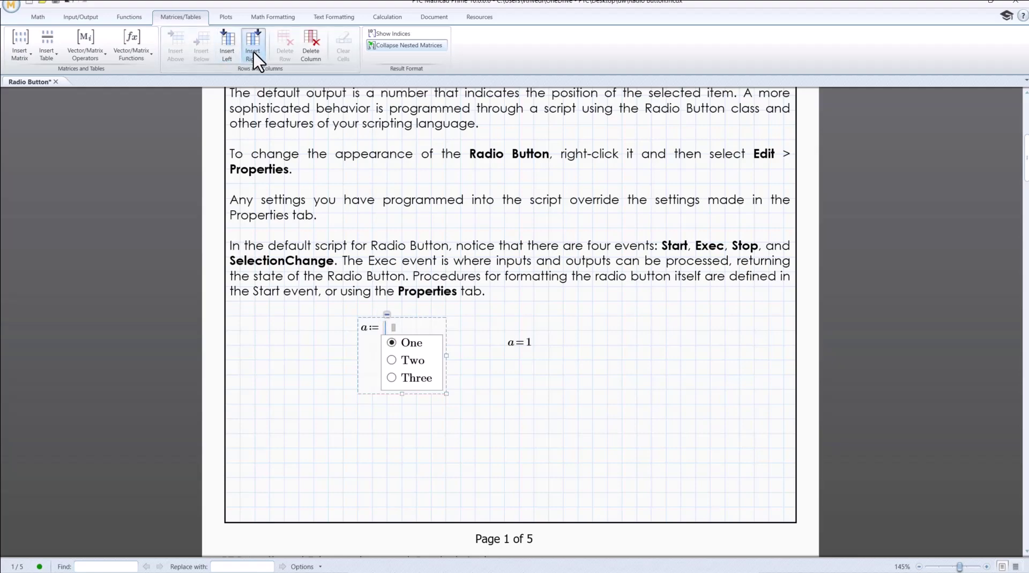
left_click(255, 48)
left_click(228, 48)
left_click(253, 48)
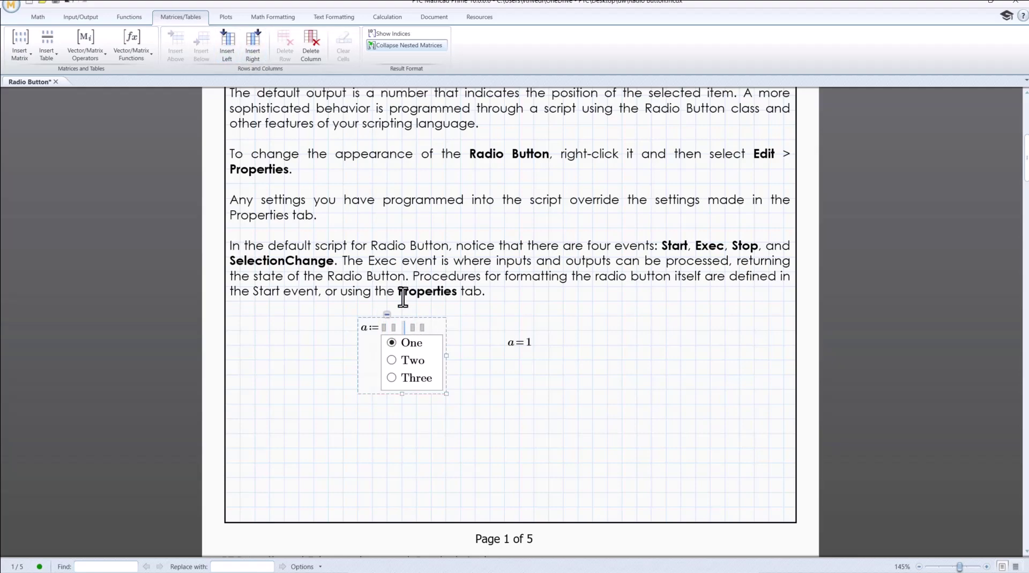
left_click(313, 57)
left_click(314, 57)
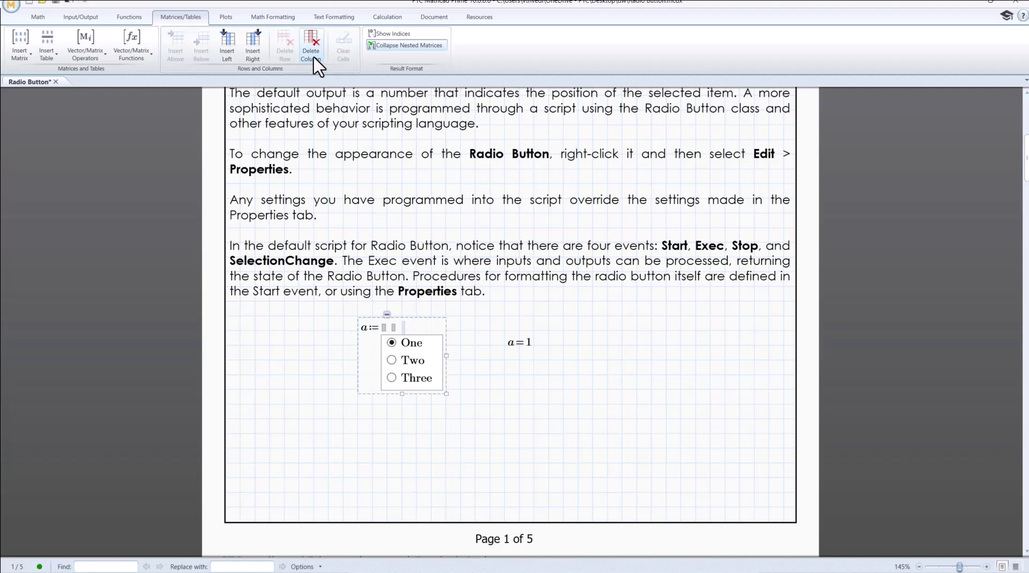
right_click(436, 377)
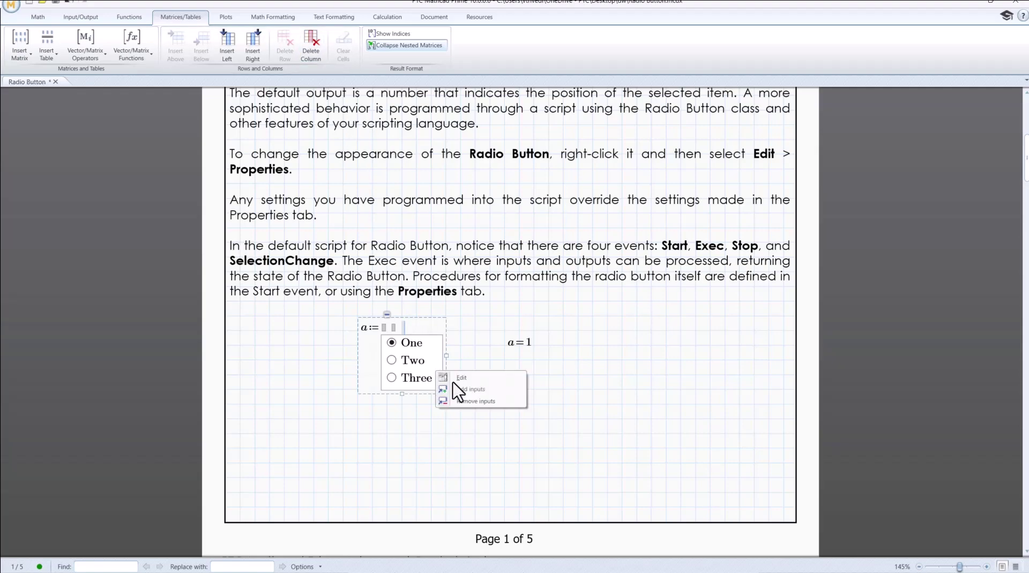
left_click(475, 401)
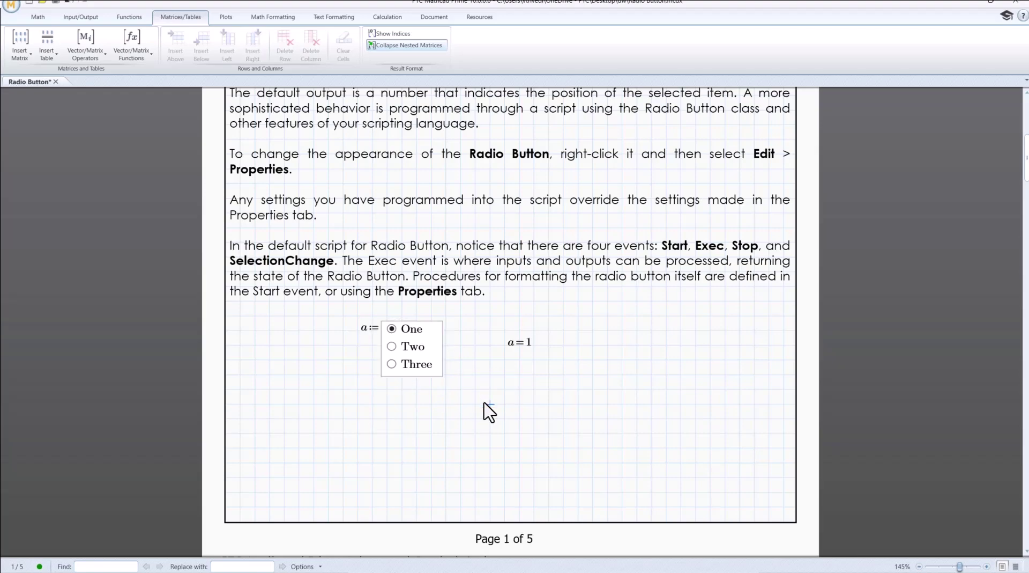
Step: Give the radio button font size 16 and a yellow highlight, and enlarge it so Three shows
left_click(260, 18)
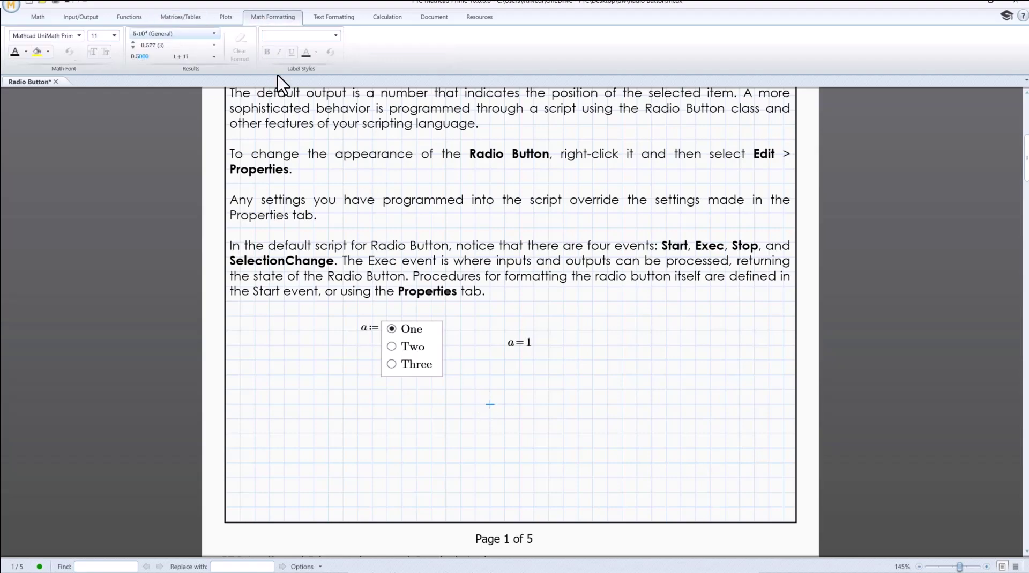
left_click(374, 337)
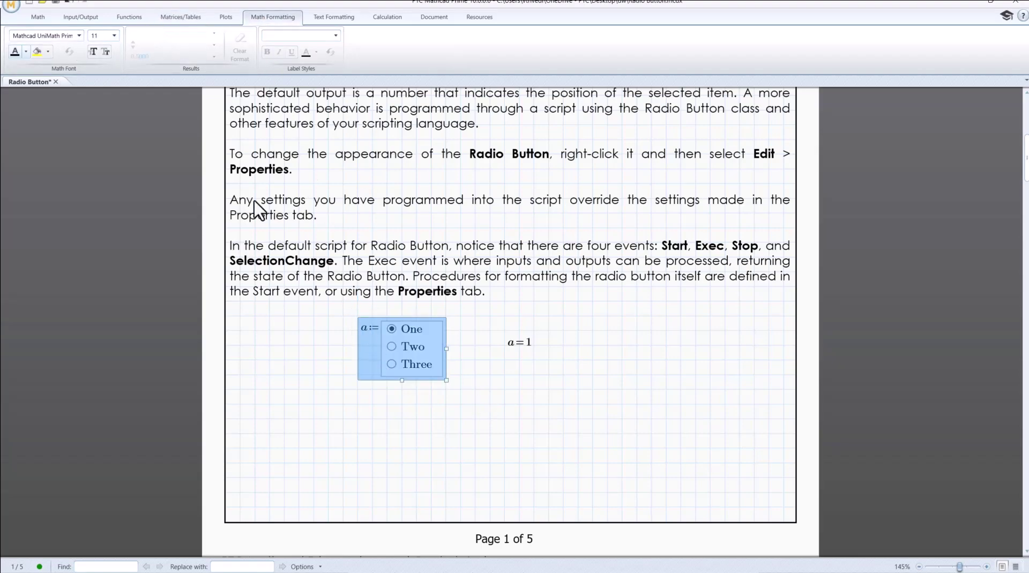
left_click(114, 36)
left_click(97, 117)
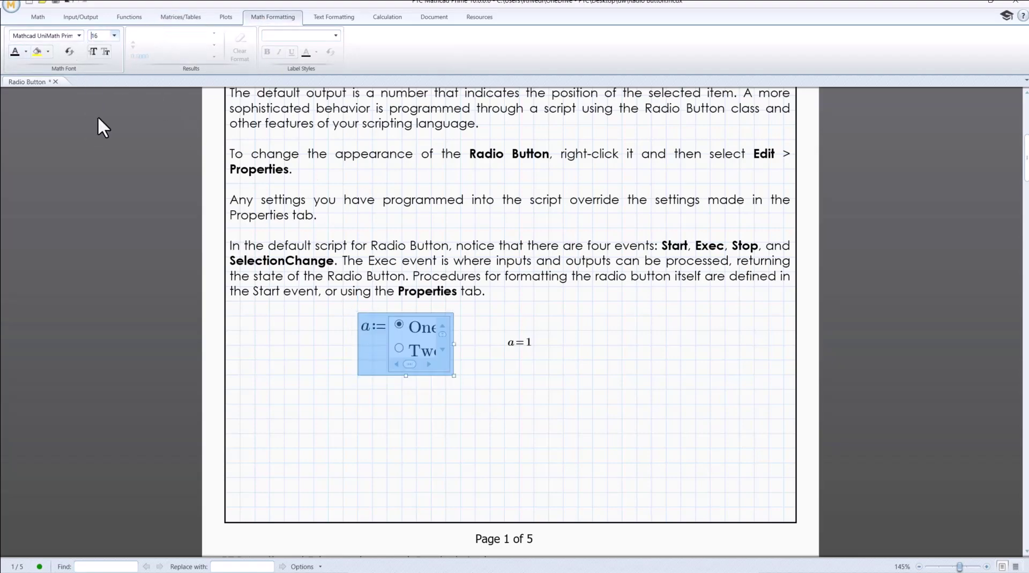
left_click(36, 50)
left_click(363, 409)
left_click_drag(455, 377, 498, 402)
left_click(534, 418)
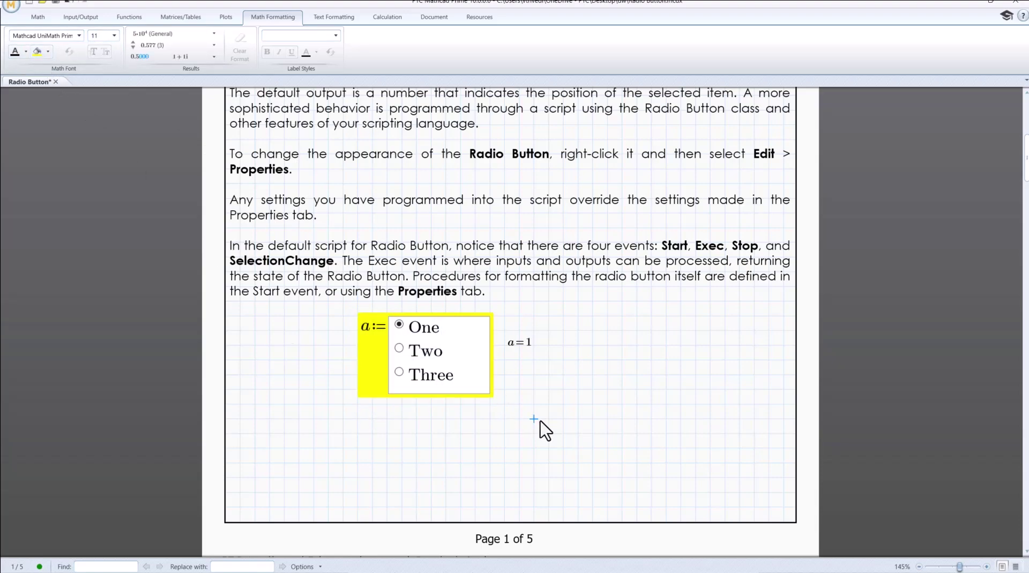
Step: Open the radio button script with enlarged text in a larger editor window
right_click(434, 371)
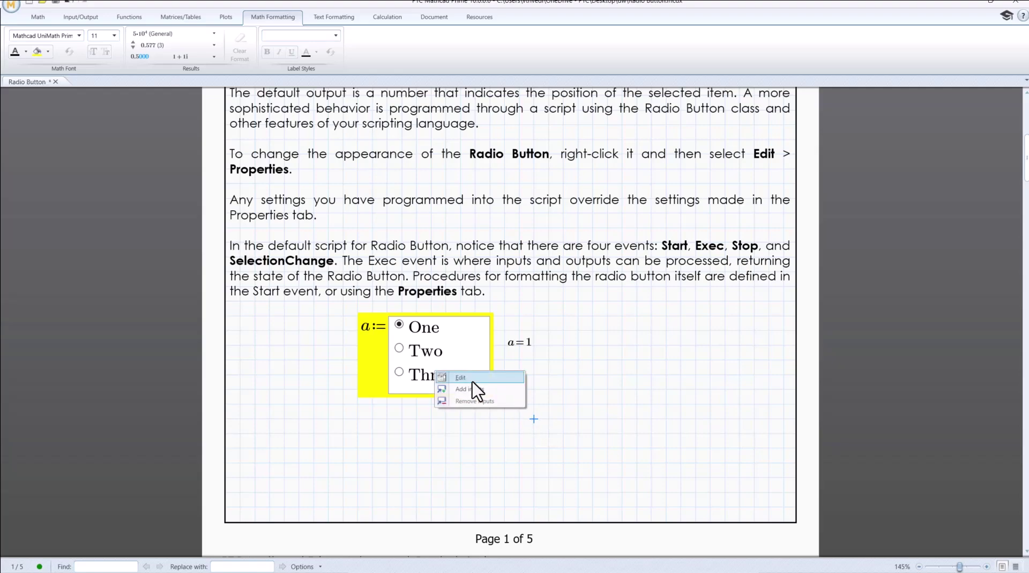
left_click(472, 379)
left_click(481, 220)
left_click(481, 220)
left_click(481, 220)
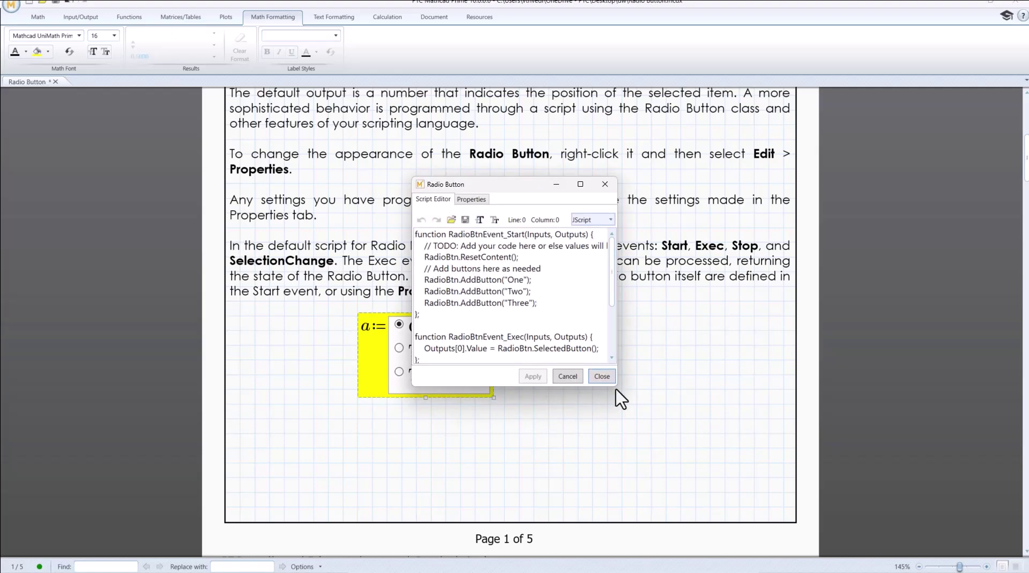
left_click_drag(619, 395, 781, 511)
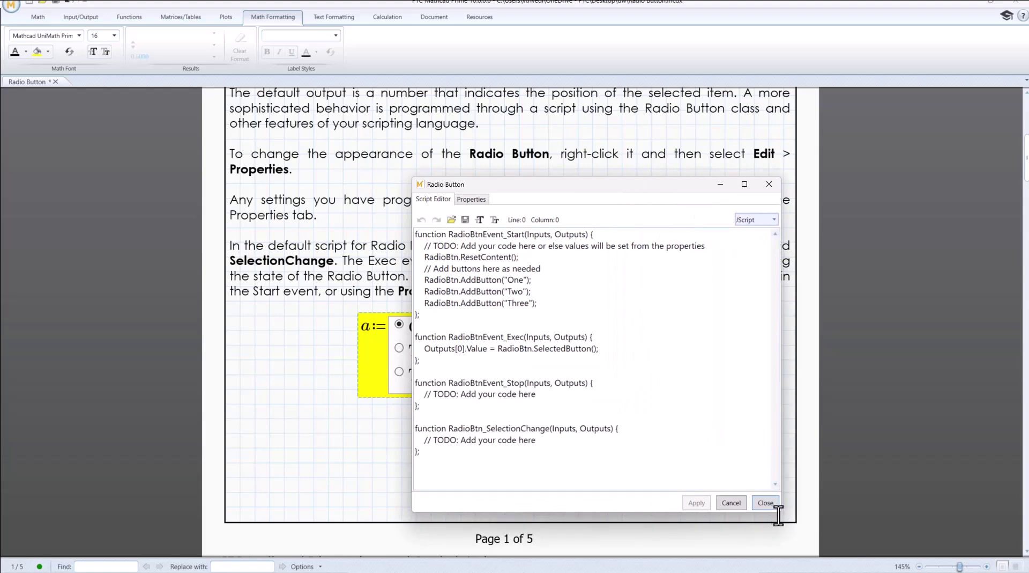
Step: Highlight the Start function's TODO comment, ResetContent call and AddButton calls for One, Two, Three
left_click_drag(475, 235, 524, 234)
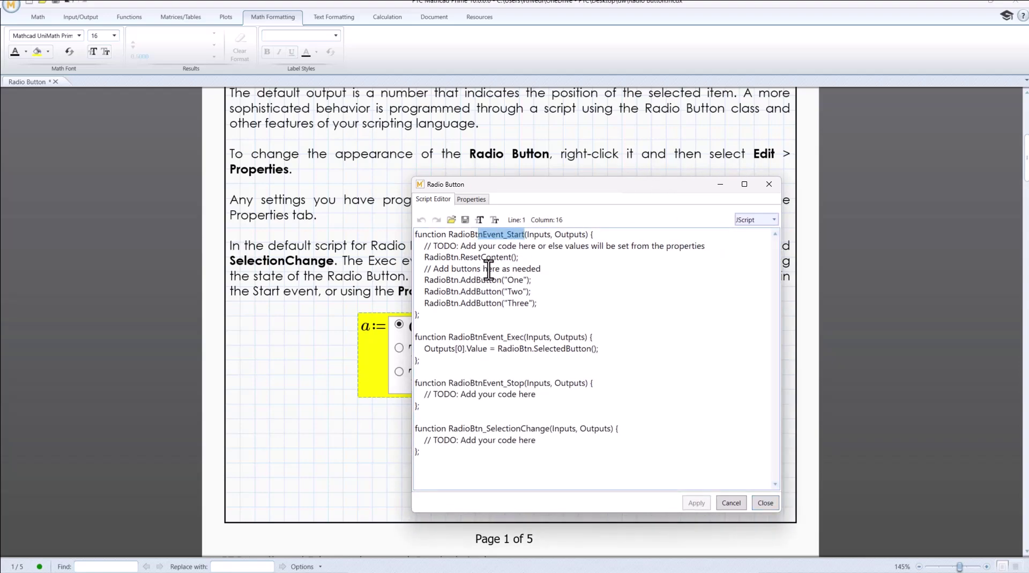
left_click(495, 246)
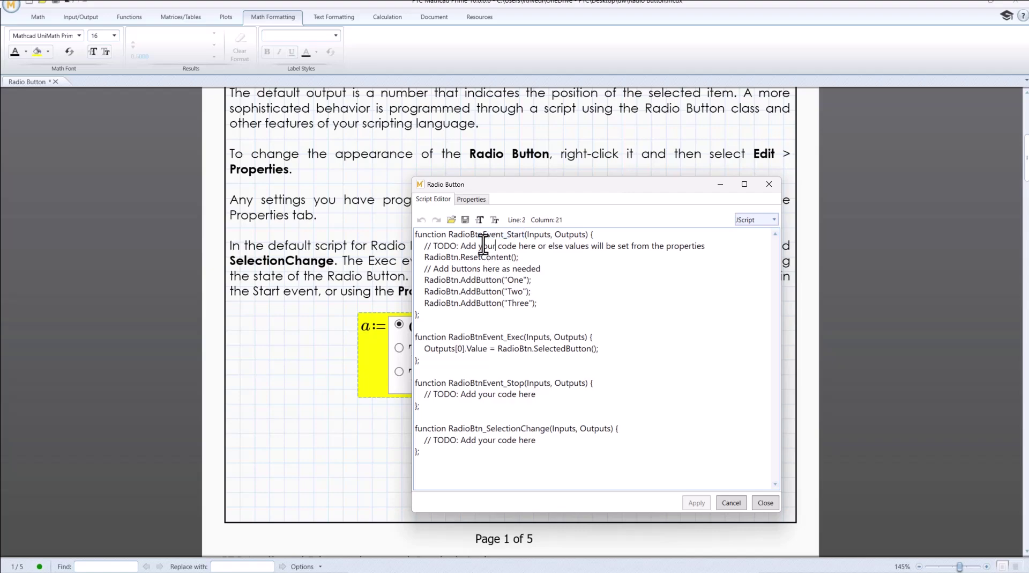
left_click_drag(421, 257, 517, 258)
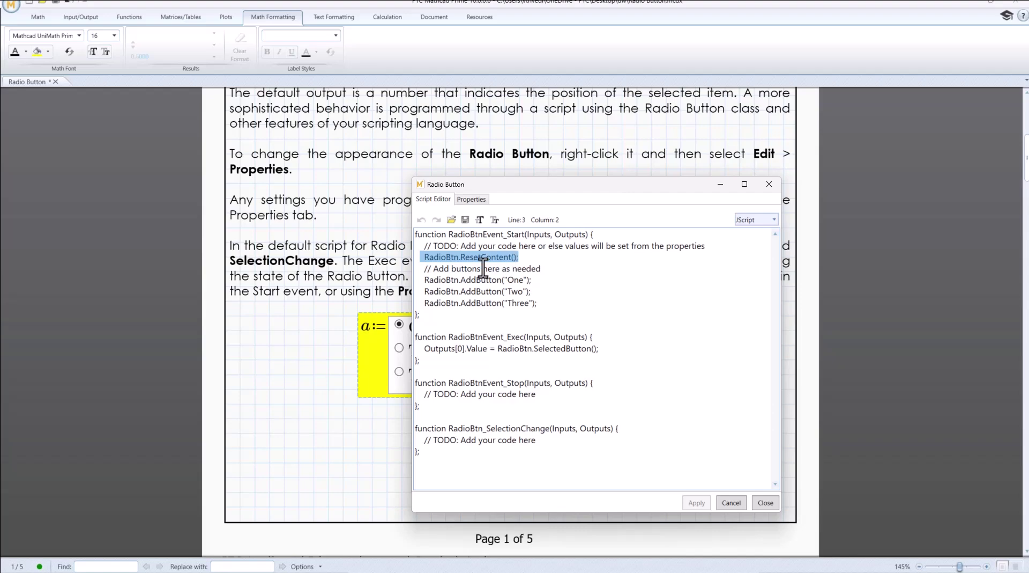
left_click_drag(424, 279, 523, 279)
left_click_drag(535, 196, 618, 170)
double_click(597, 265)
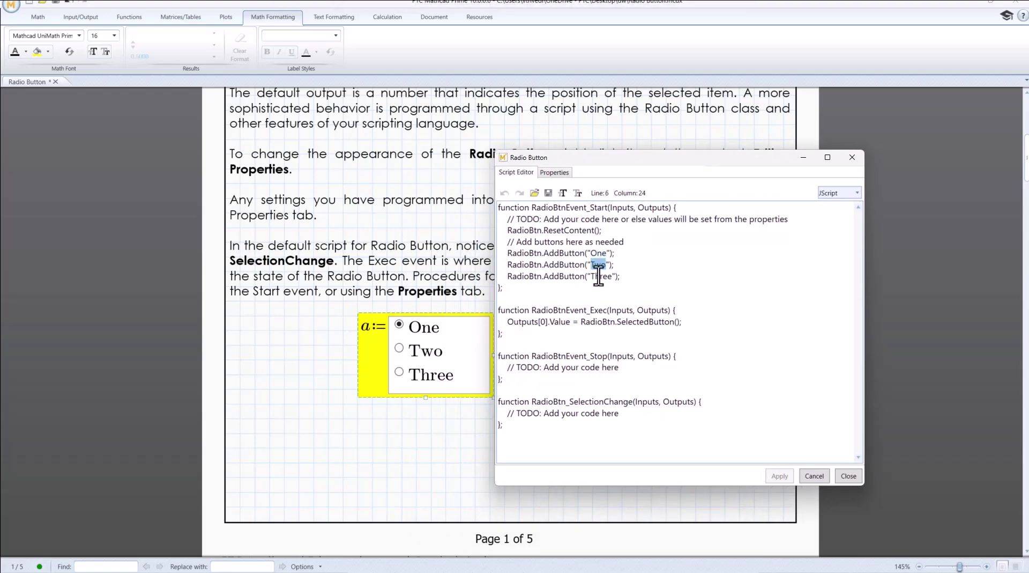
double_click(600, 277)
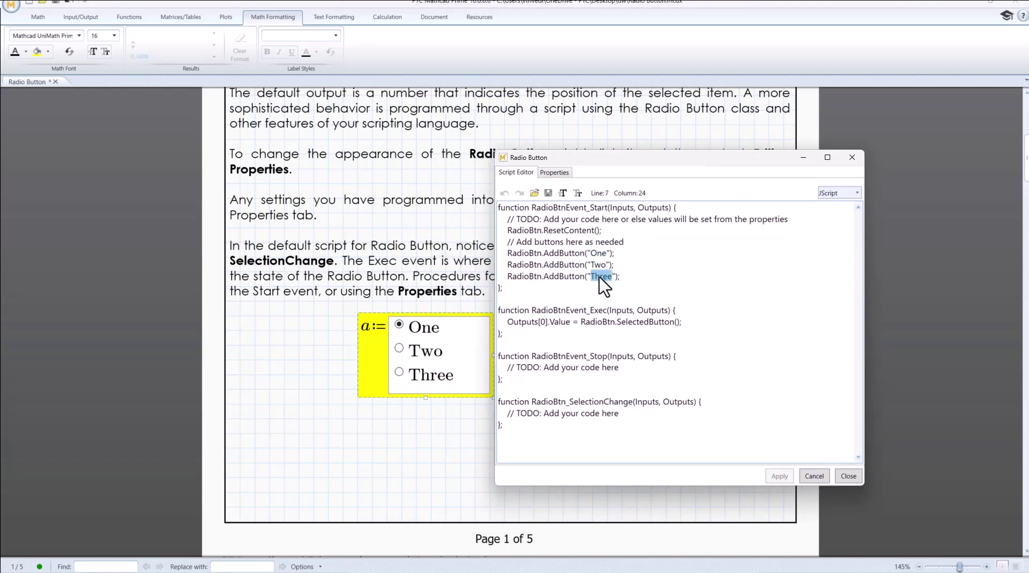
left_click(663, 276)
Step: Highlight the Exec function's Outputs[0].Value assignment, then the Stop and SelectionChange functions
left_click_drag(536, 310, 606, 313)
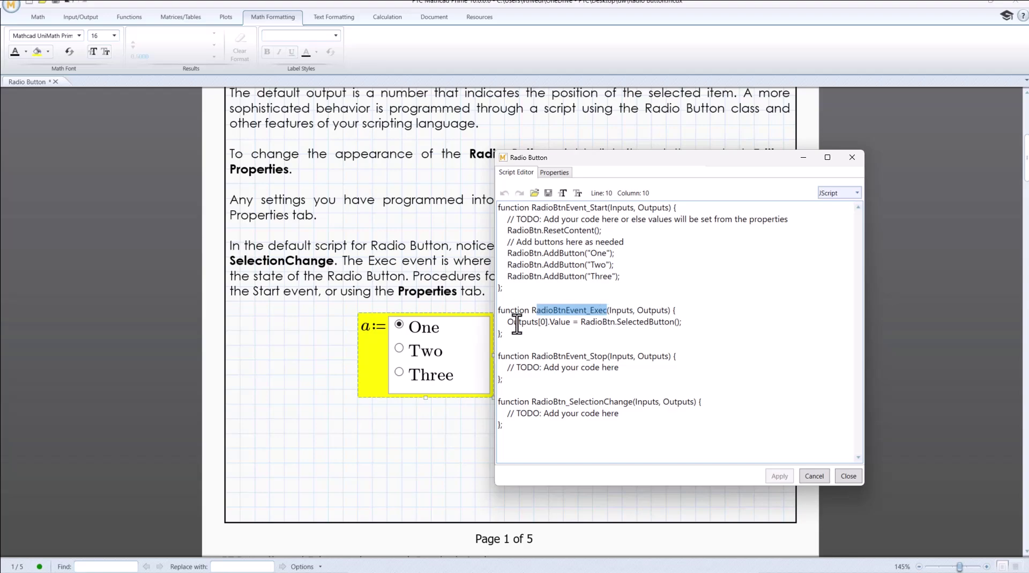
left_click_drag(504, 322, 680, 322)
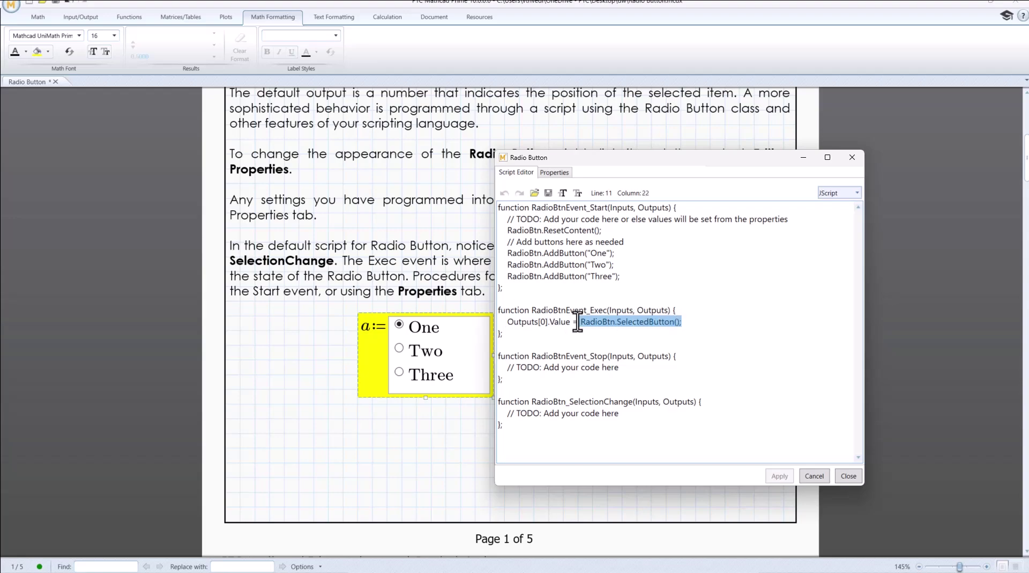
left_click(689, 324)
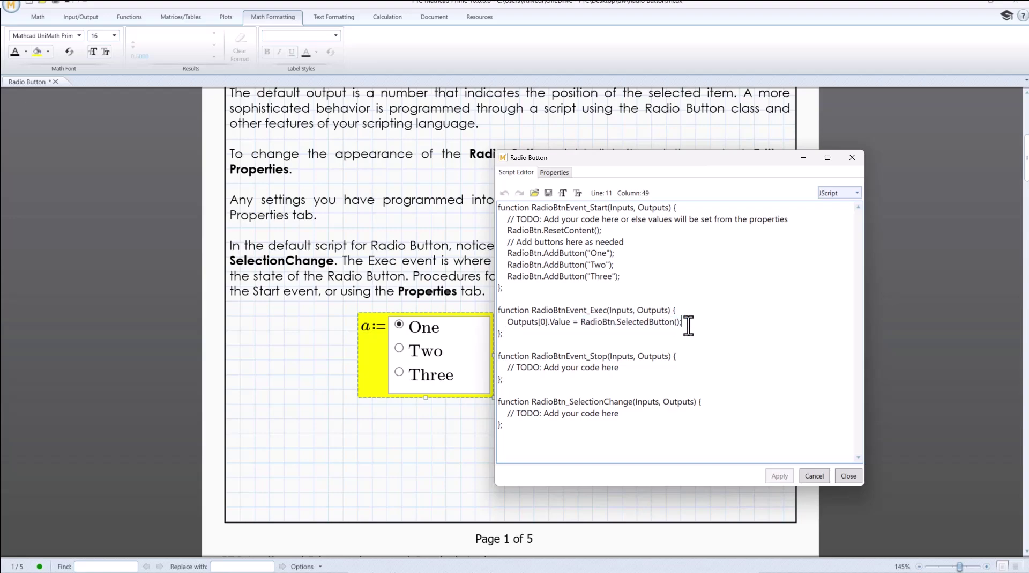
left_click_drag(531, 359, 607, 357)
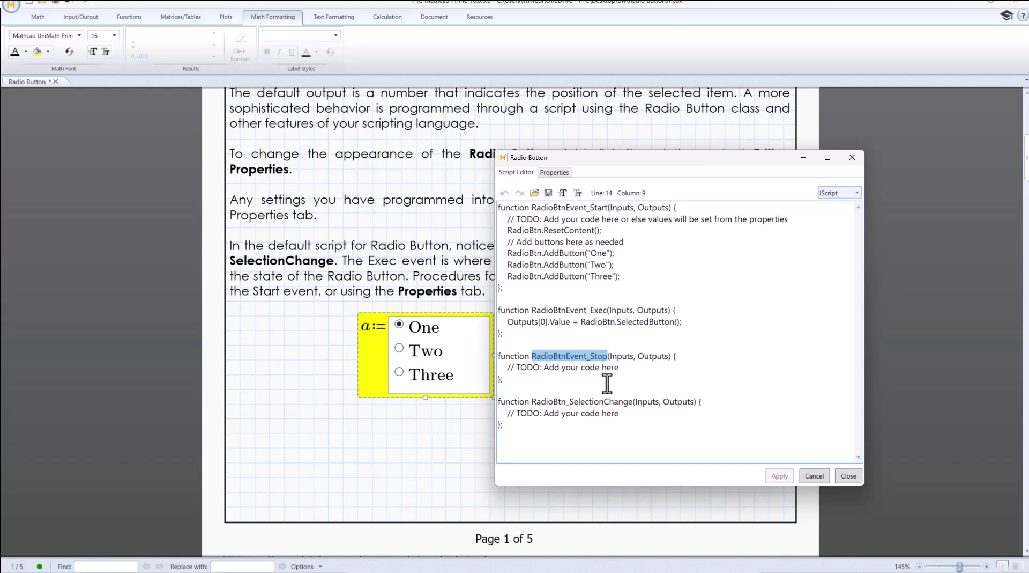
left_click(638, 369)
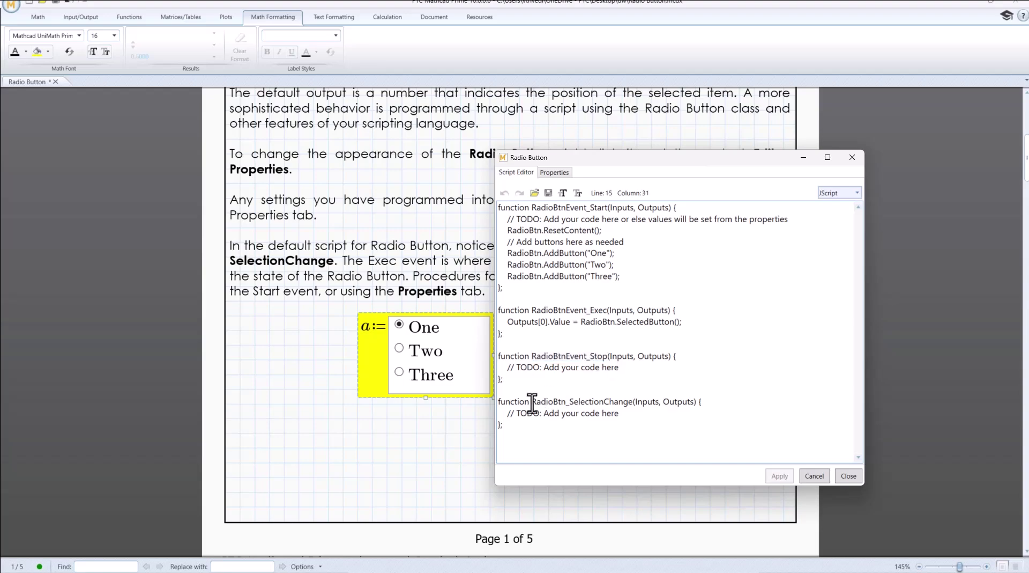
left_click_drag(532, 402, 625, 404)
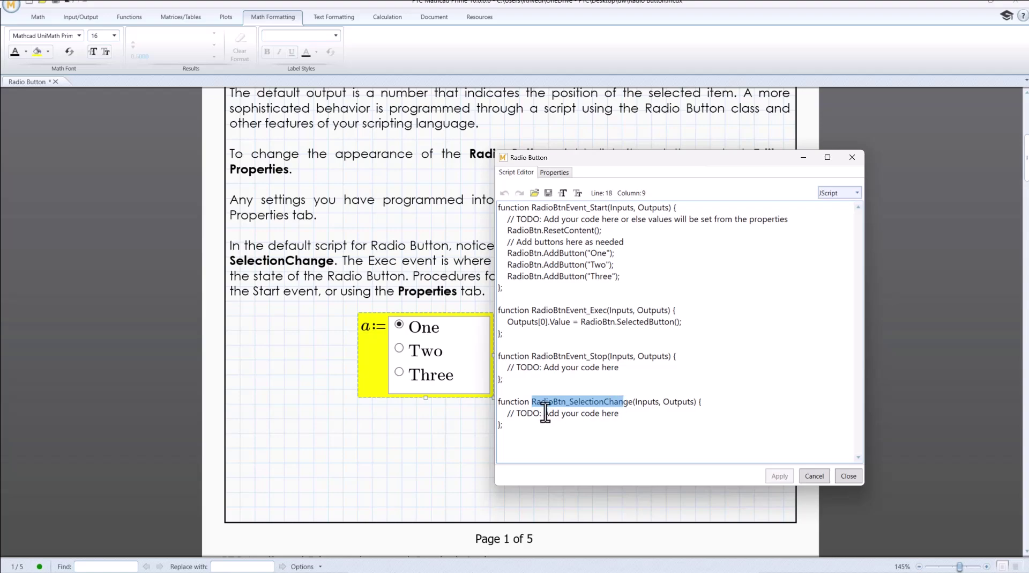
left_click_drag(514, 414, 620, 414)
left_click(664, 417)
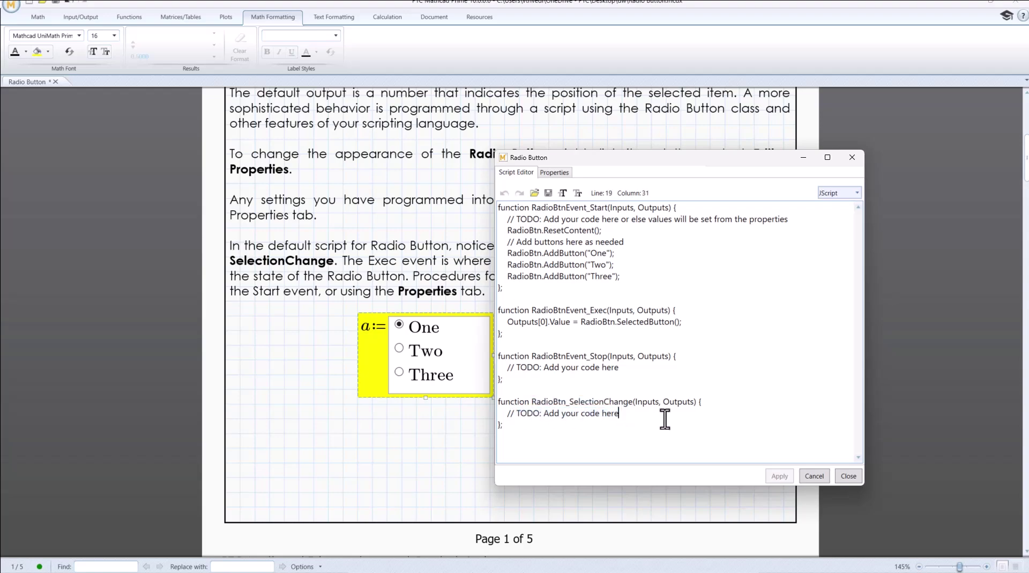
Step: Close the script editor to show a = 1, then bring up the Radio Button Class help page
left_click(848, 475)
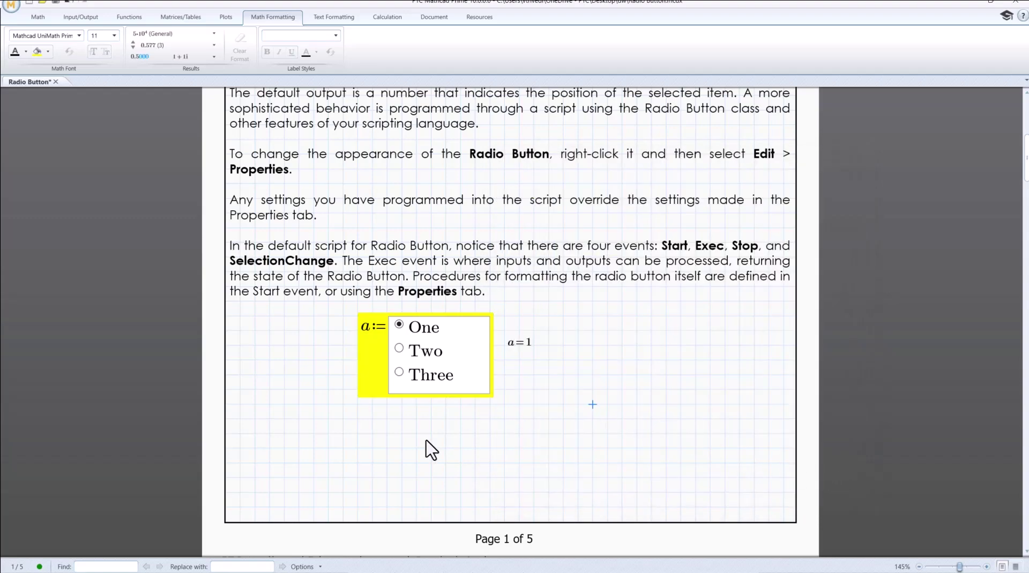
left_click(377, 462)
left_click(145, 562)
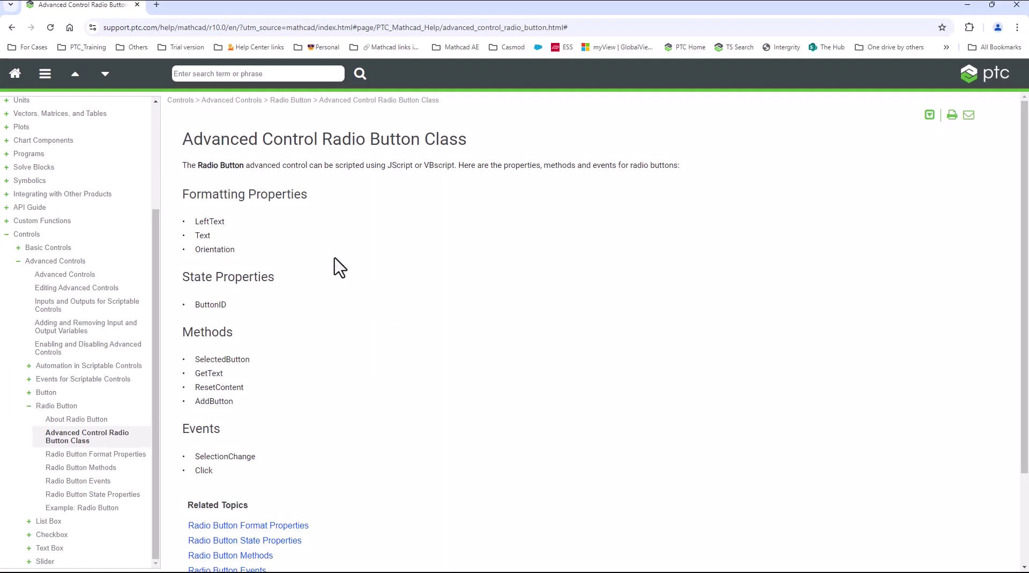
Step: Scroll through the Radio Button Class properties, methods and events, then minimize Chrome
scroll(340, 267, "down", 1)
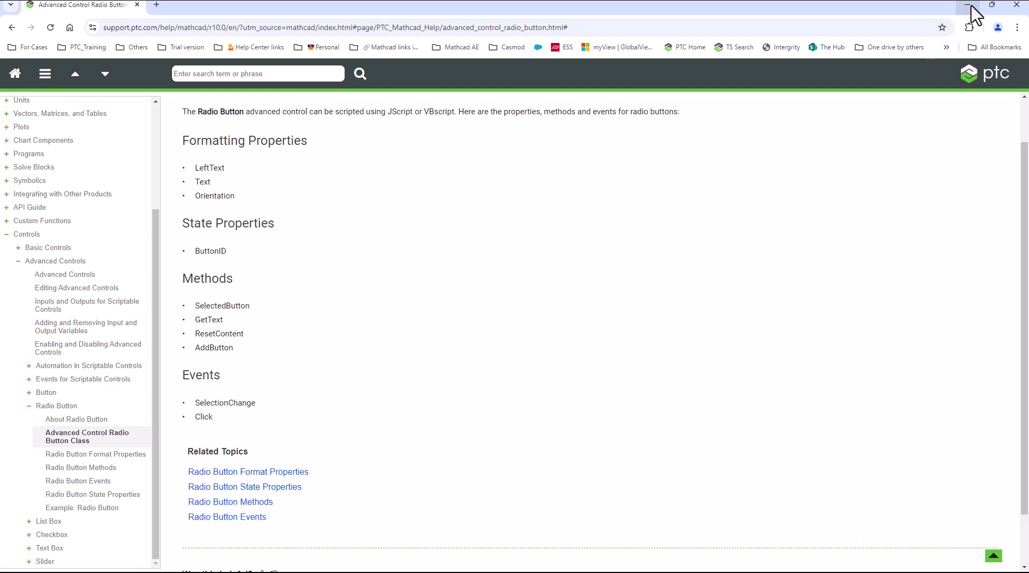
left_click(972, 5)
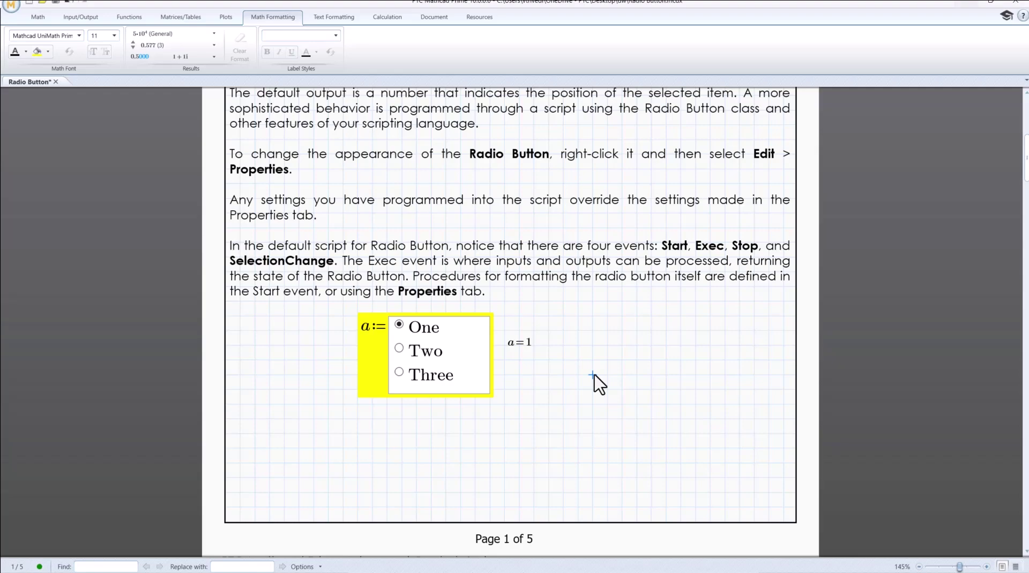
Step: Scroll down to page 2 and point out the threaded-screw problem statement
scroll(596, 381, "down", 3)
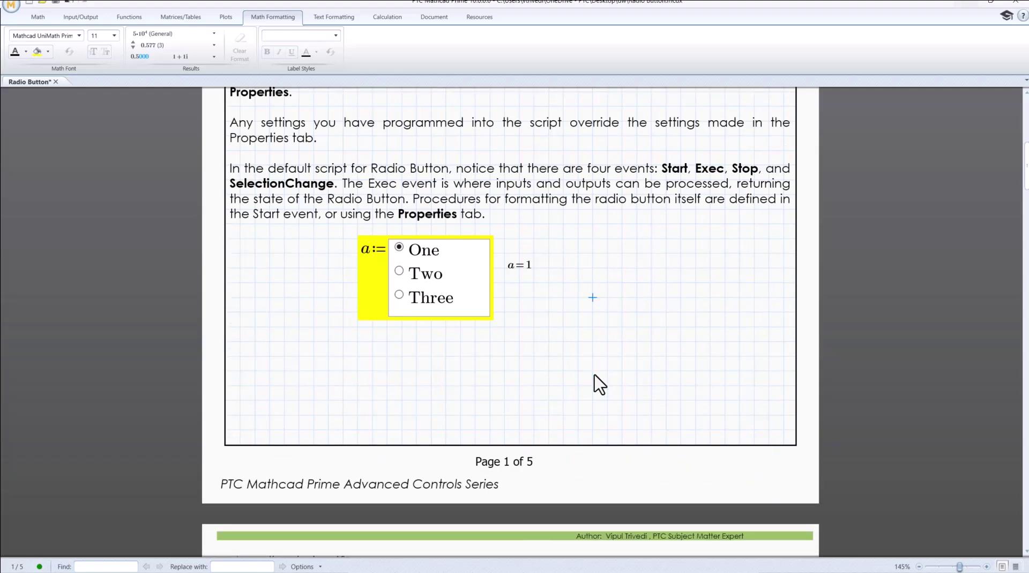
scroll(597, 382, "down", 4)
scroll(596, 381, "down", 14)
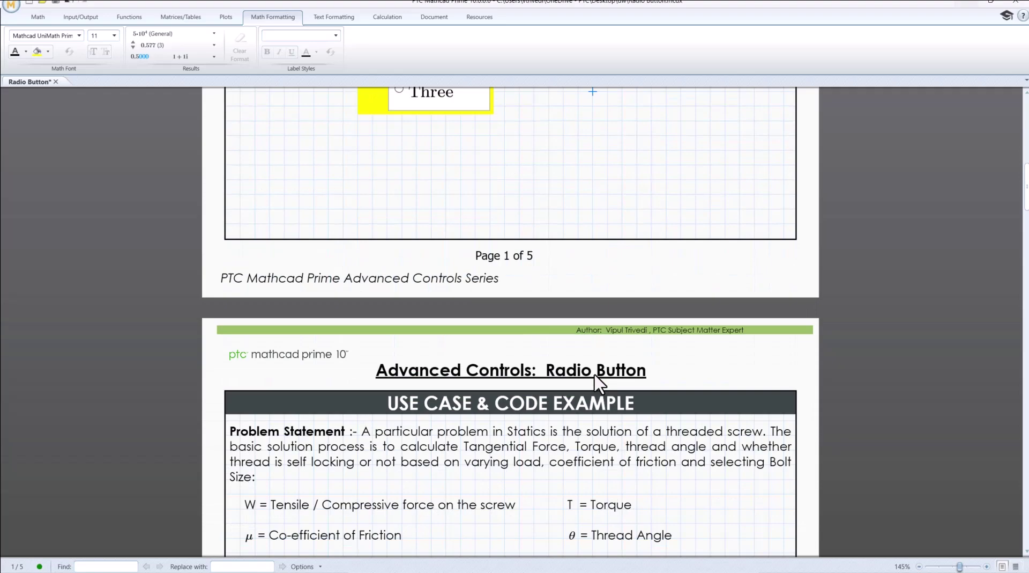
scroll(600, 384, "down", 1)
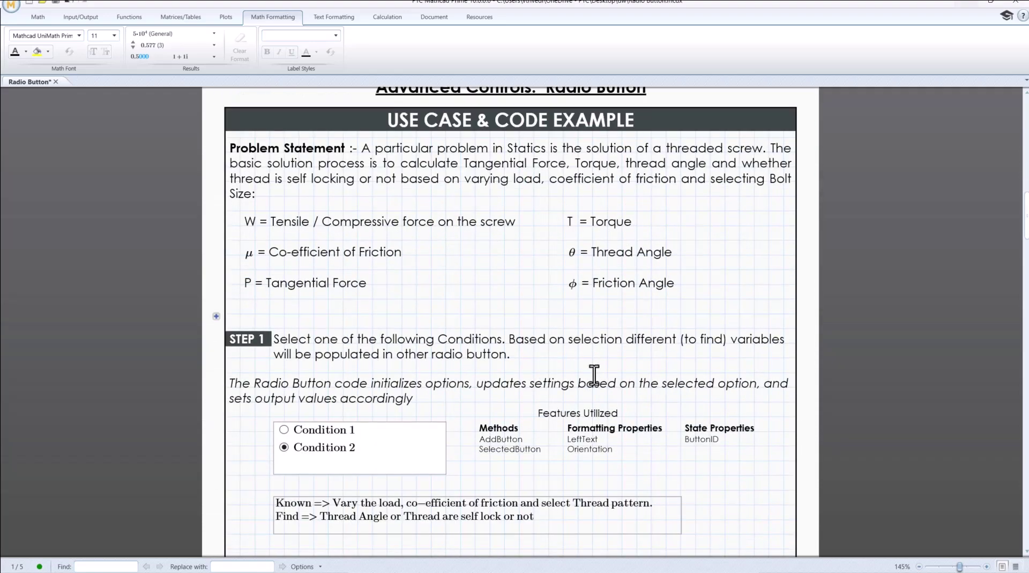
scroll(594, 375, "down", 1)
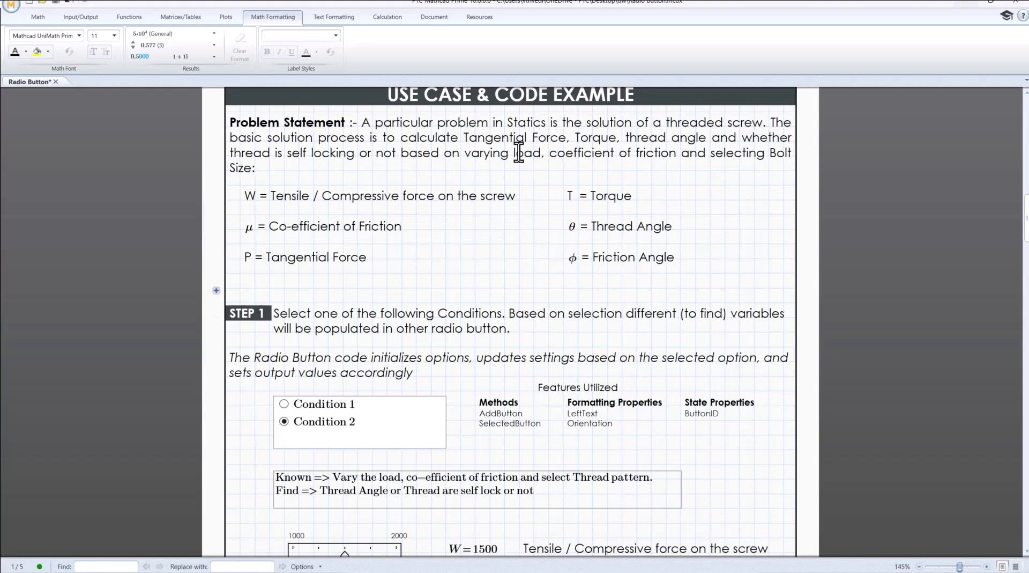
left_click(516, 138)
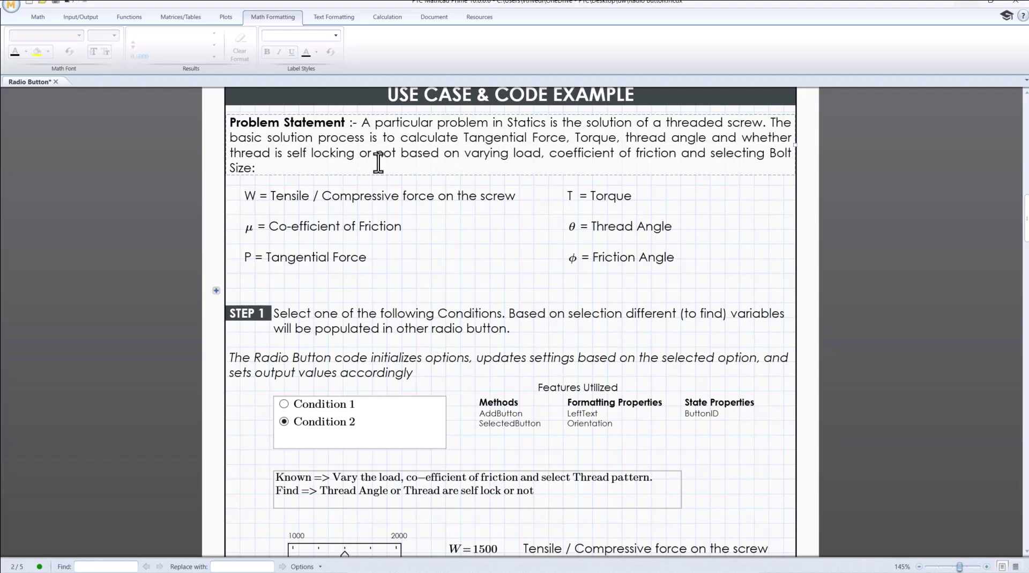
Step: Expand STEP 0 and toggle text alignment Right/Left and orientation Horizontal/Vertical
left_click(715, 263)
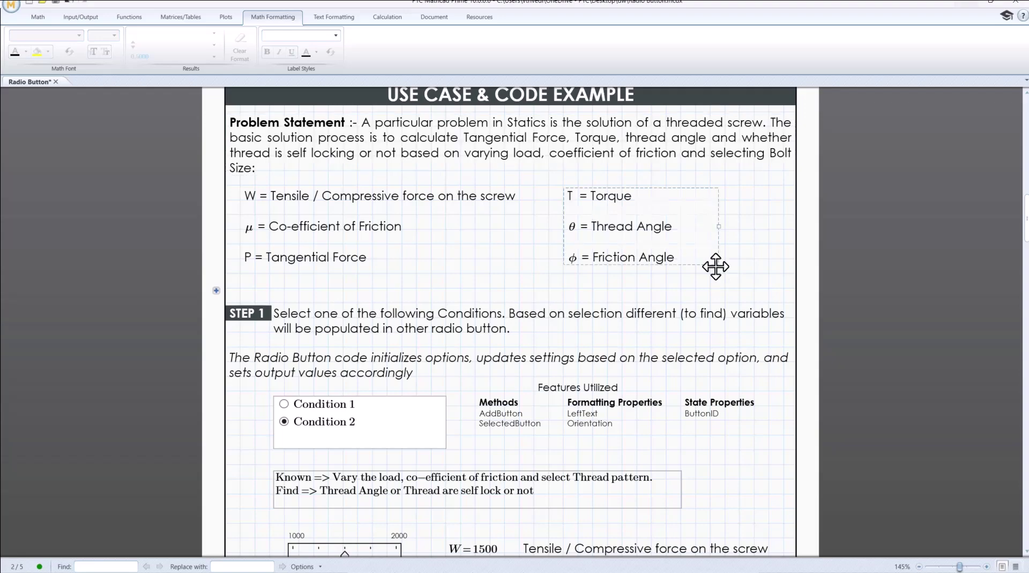
left_click(216, 290)
scroll(449, 351, "down", 3)
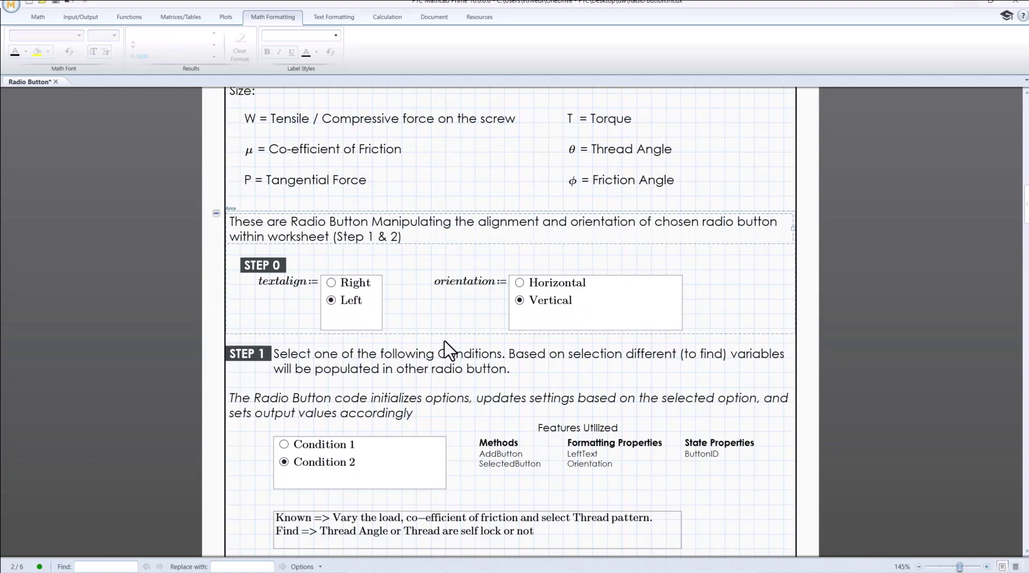
scroll(449, 351, "down", 3)
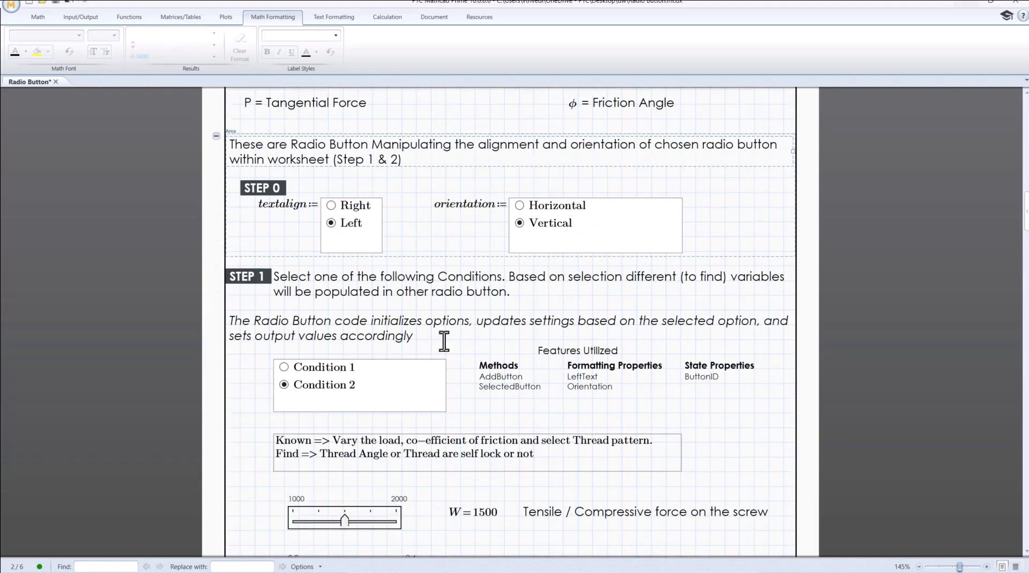
left_click(331, 208)
left_click(368, 224)
left_click(519, 206)
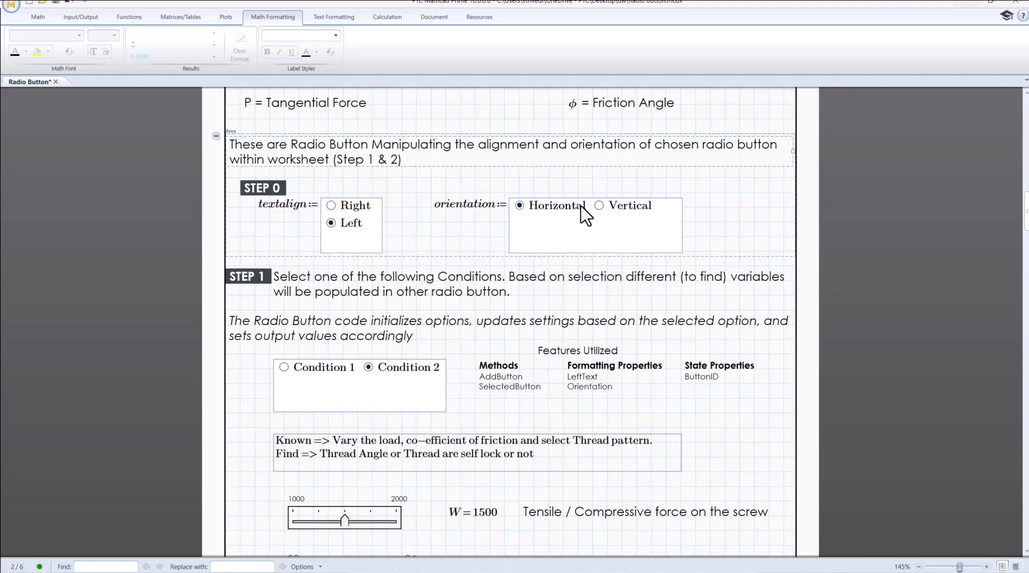
left_click(599, 206)
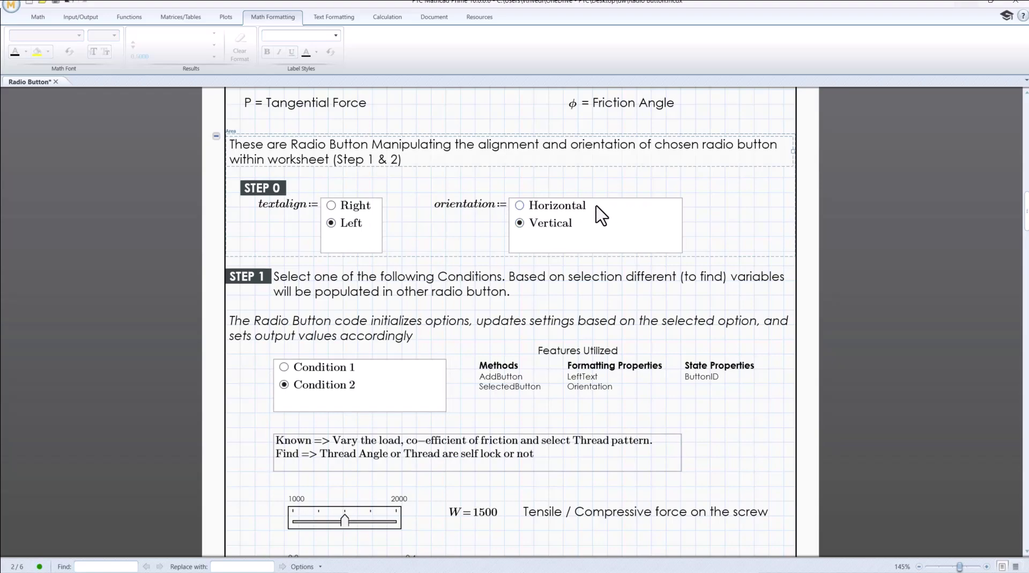
left_click(331, 205)
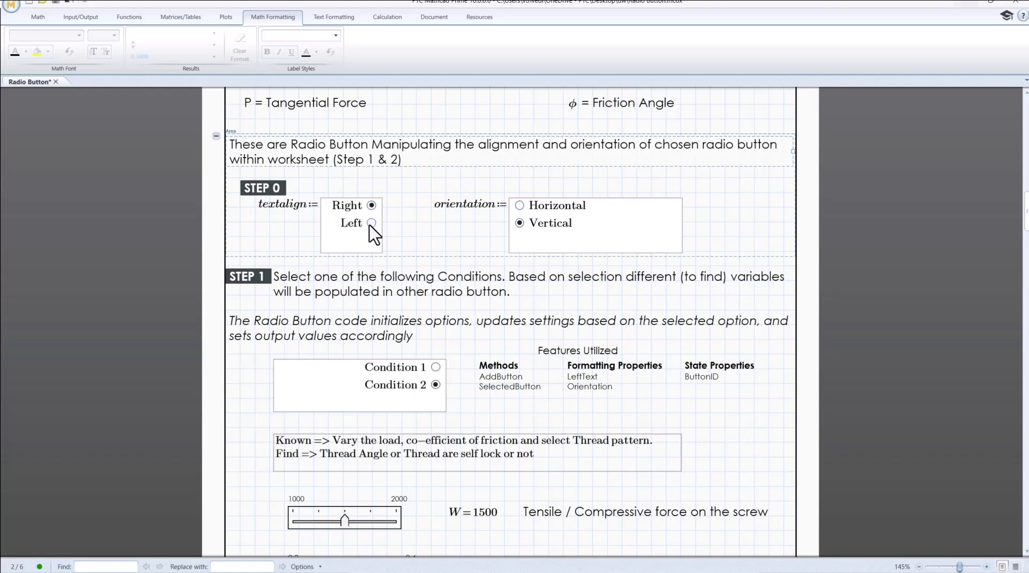
left_click(371, 223)
Step: Choose Condition 1 and show the cond definition behind the control
left_click(285, 367)
left_click(281, 359)
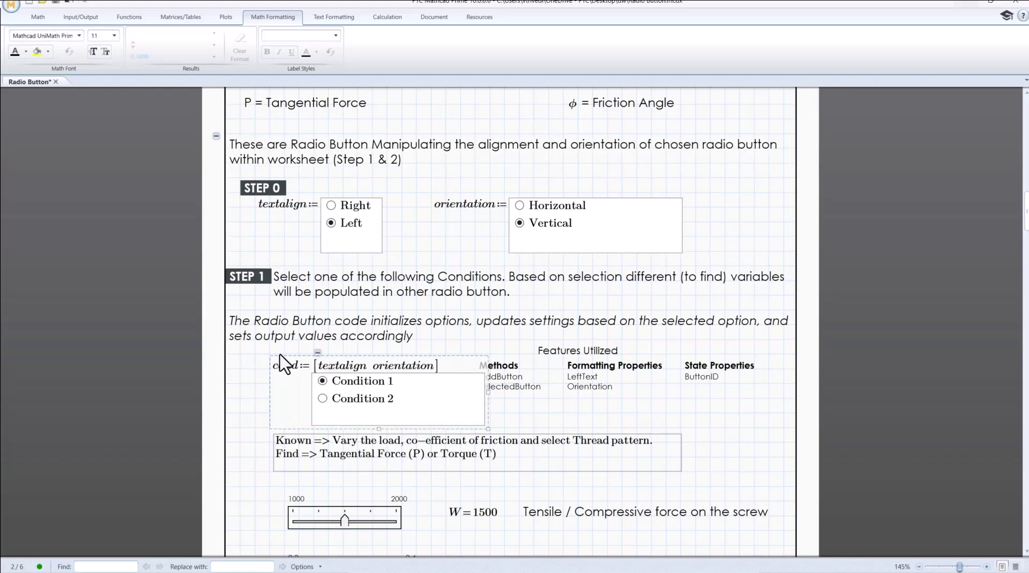
scroll(266, 363, "down", 3)
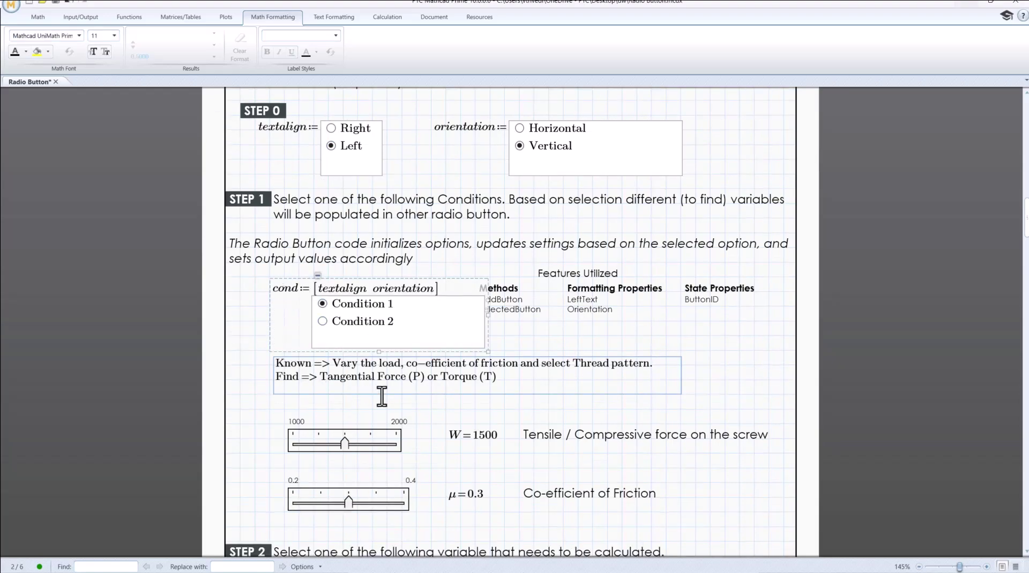
scroll(375, 407, "down", 5)
scroll(472, 413, "down", 11)
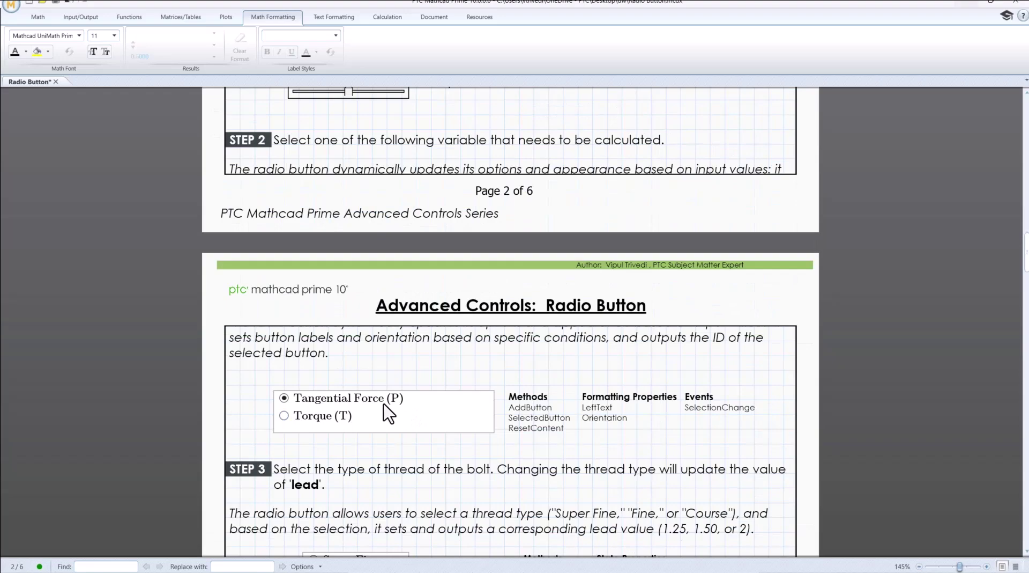
Step: Show the find definition, toggle orientation horizontal and back to vertical, and collapse Step 0
left_click(283, 392)
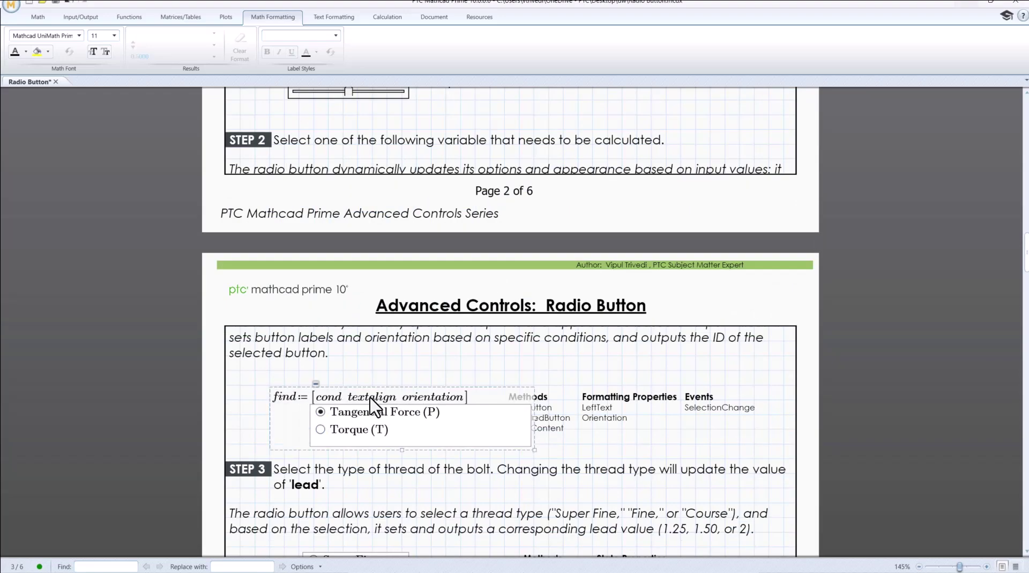
scroll(485, 377, "up", 15)
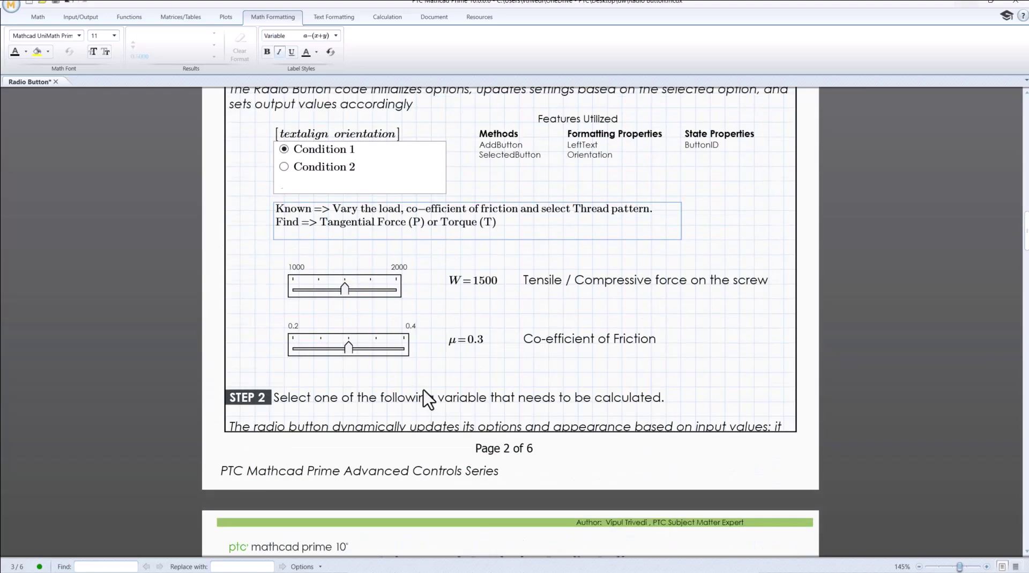
left_click(519, 101)
scroll(482, 322, "down", 13)
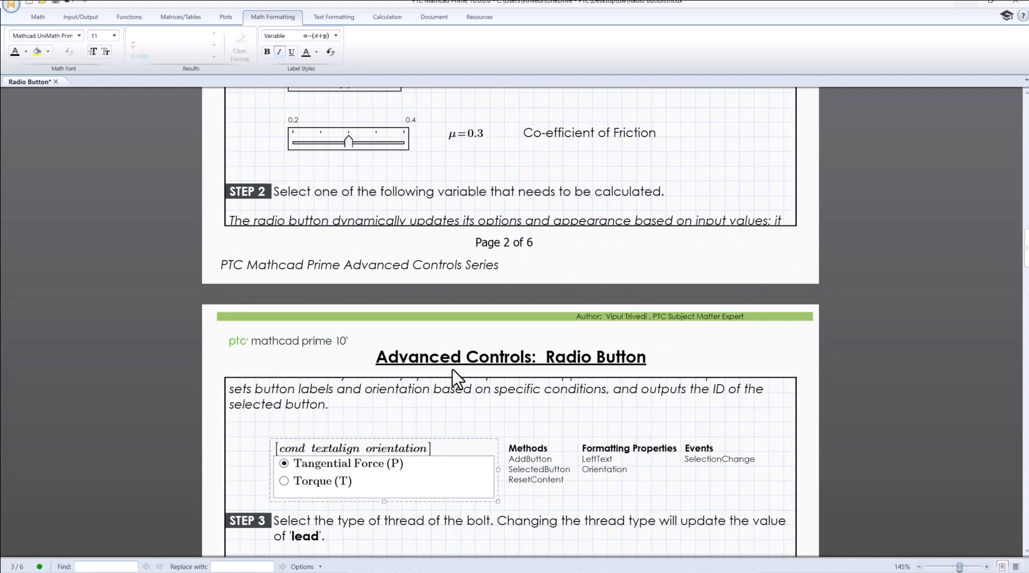
scroll(452, 375, "up", 4)
scroll(455, 378, "up", 11)
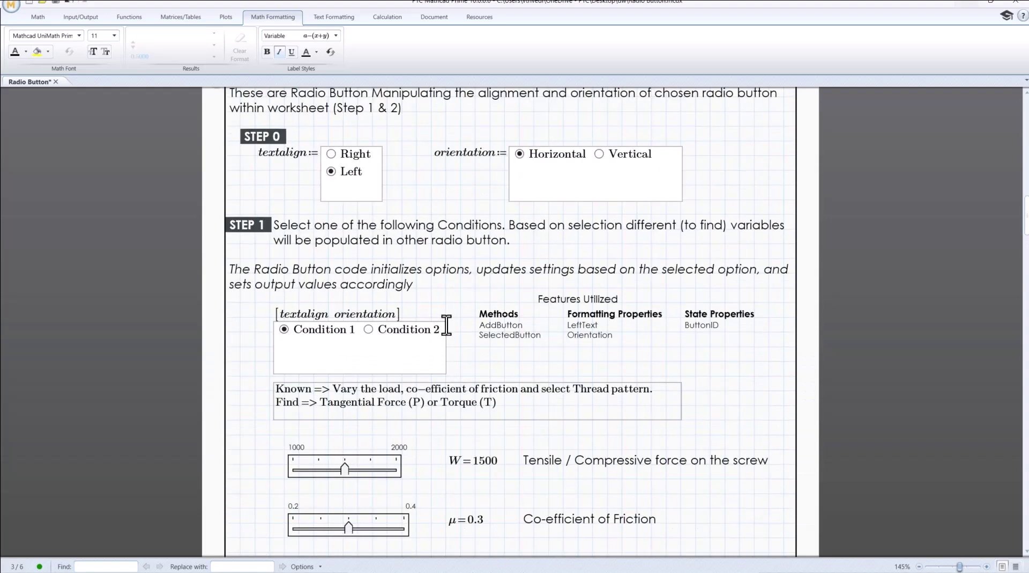
left_click(429, 189)
scroll(301, 172, "up", 2)
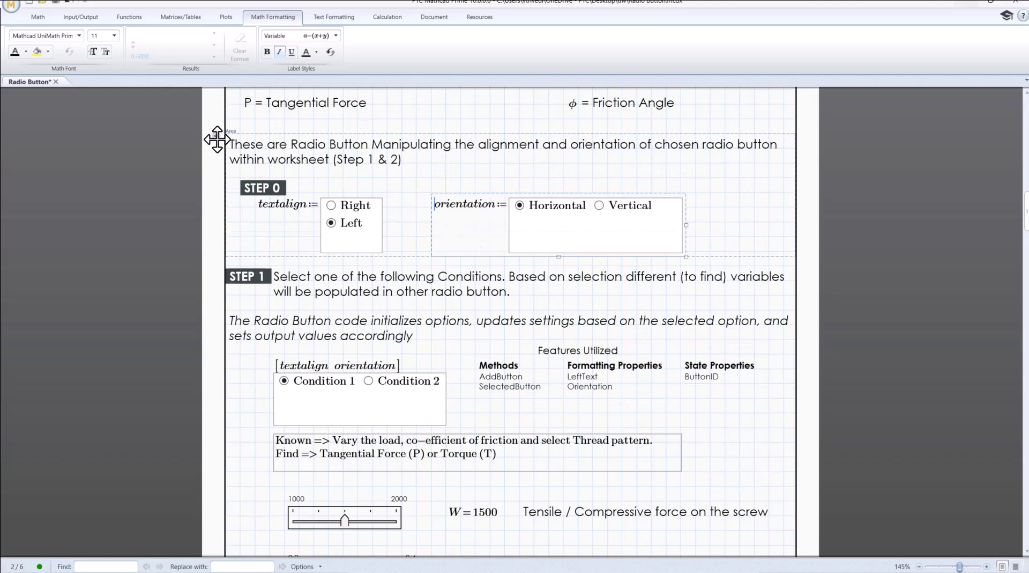
left_click(603, 206)
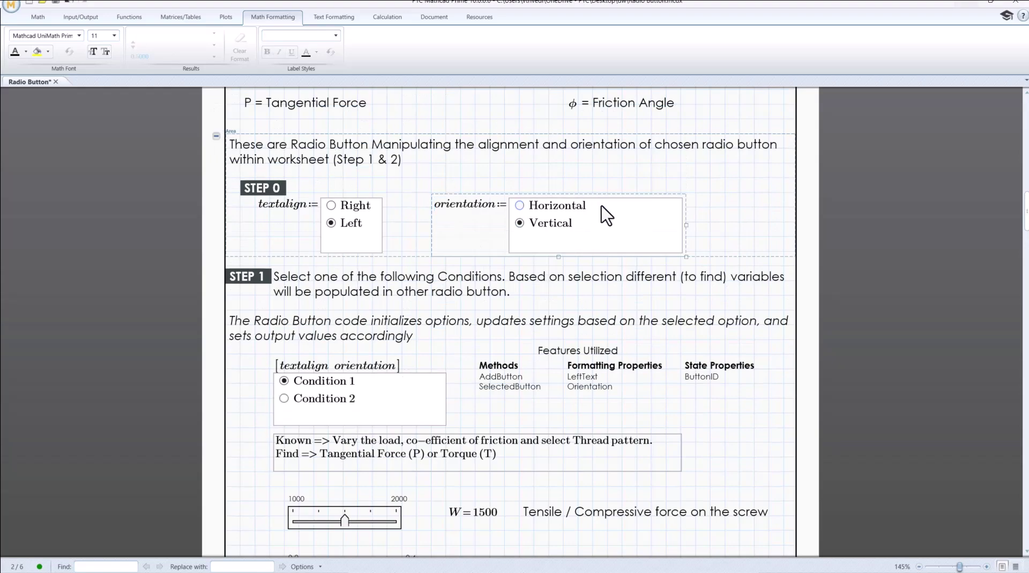
left_click(216, 135)
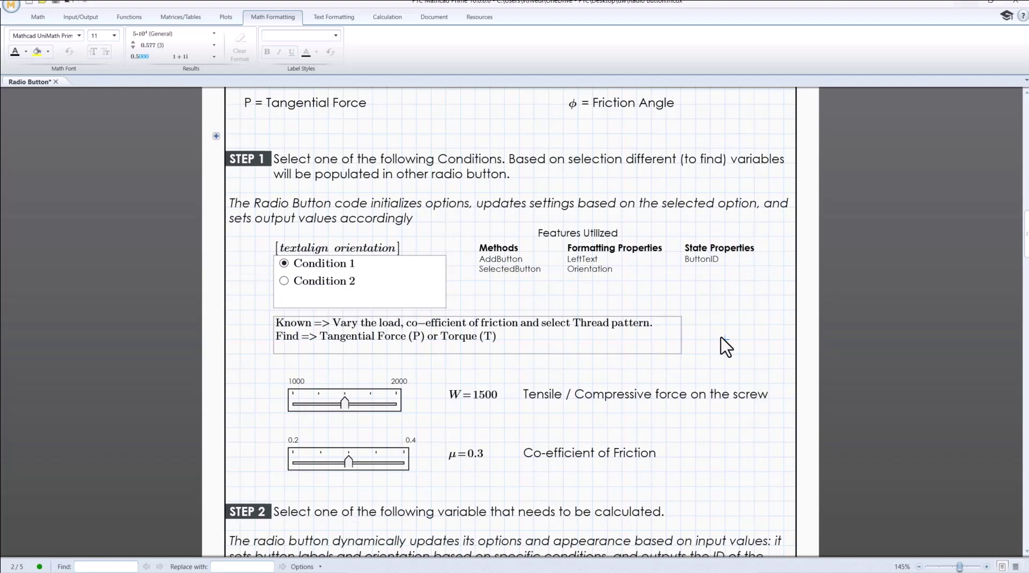
Step: Inspect the Condition and Step 2 controls, switching to Condition 2 and back to Condition 1
scroll(598, 339, "down", 5)
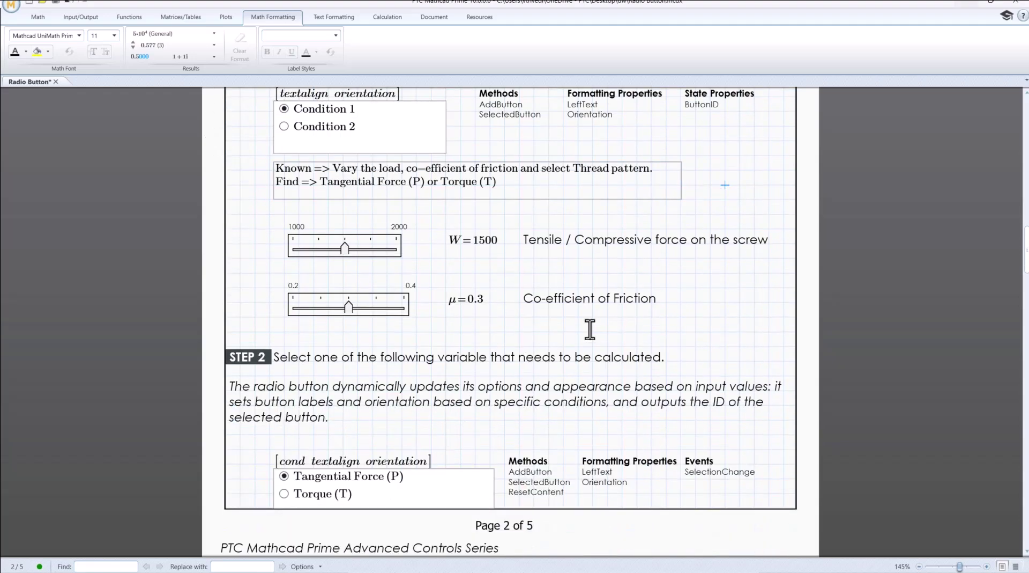
left_click(317, 119)
left_click(294, 462)
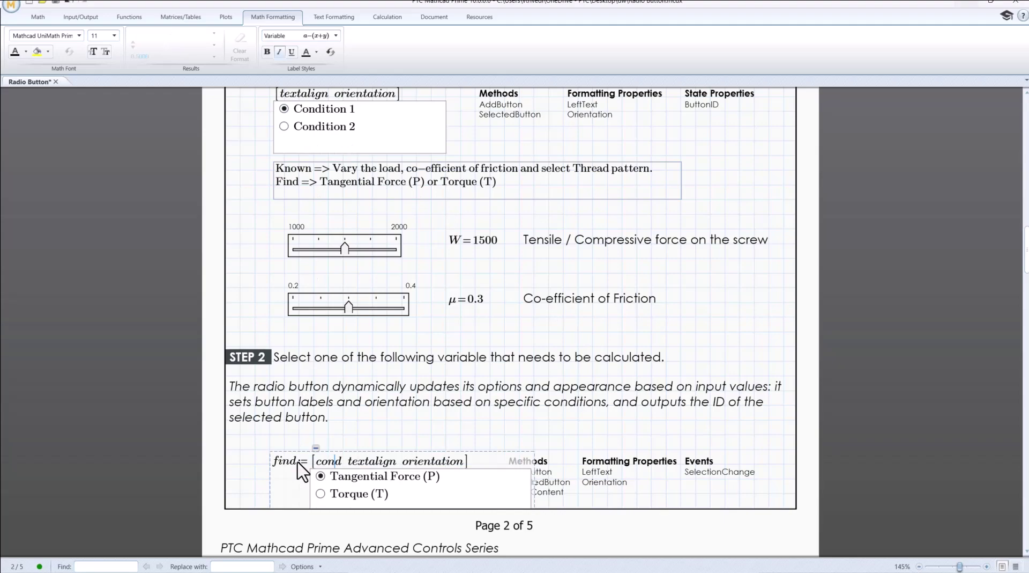
left_click(387, 435)
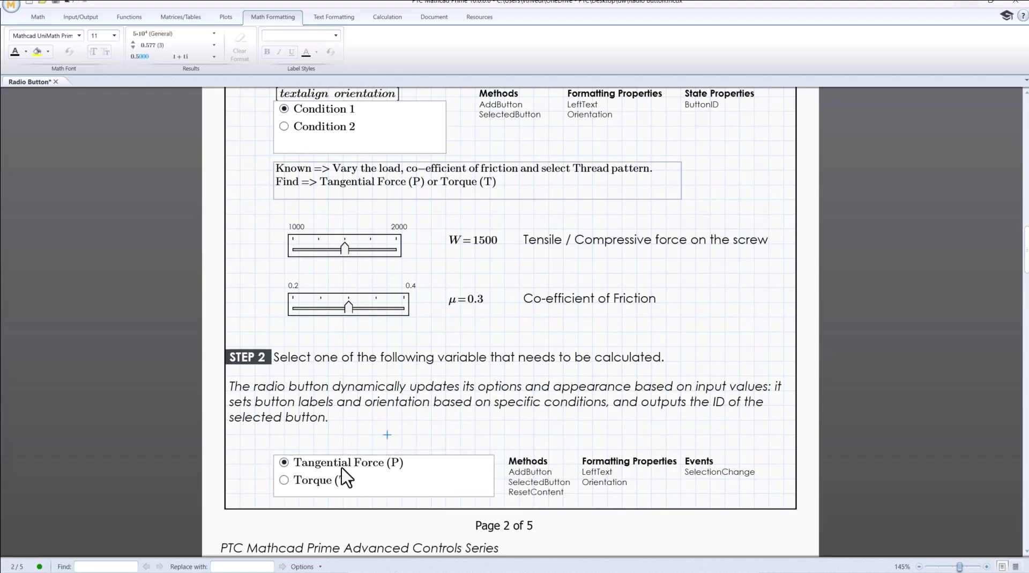
left_click(292, 129)
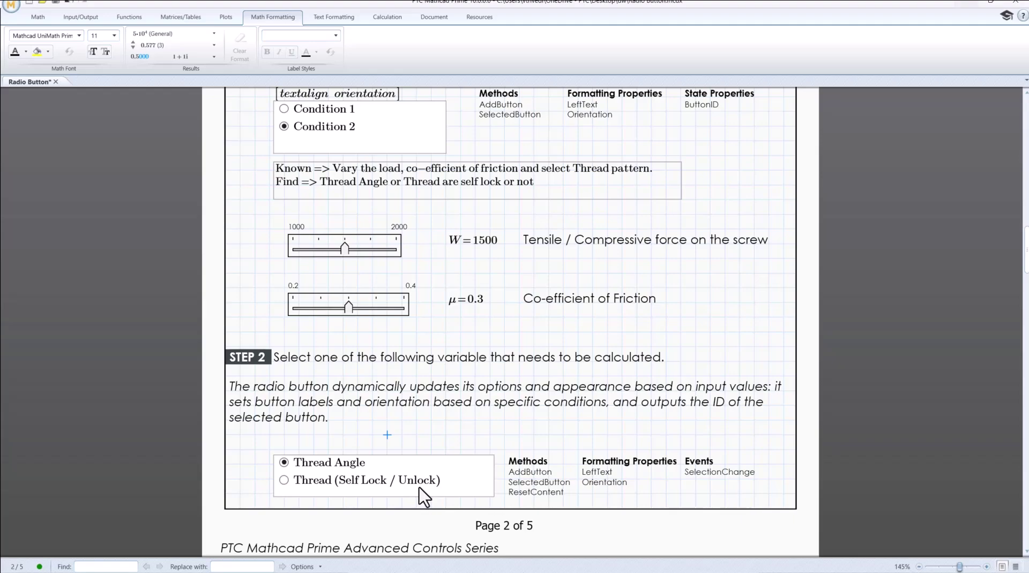
left_click(292, 112)
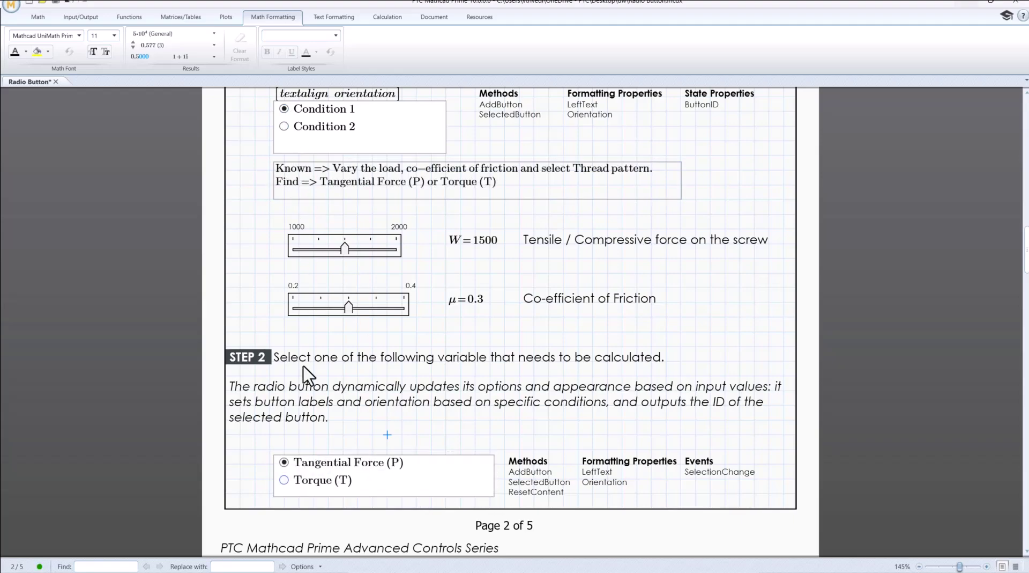
Step: Select Torque (T), set load W to 1750 and friction μ to 0.25
left_click(310, 483)
left_click_drag(343, 245, 371, 248)
left_click(334, 310)
Step: Try the Super Fine, Fine and Course thread types in STEP 3
scroll(515, 329, "down", 8)
scroll(437, 333, "down", 2)
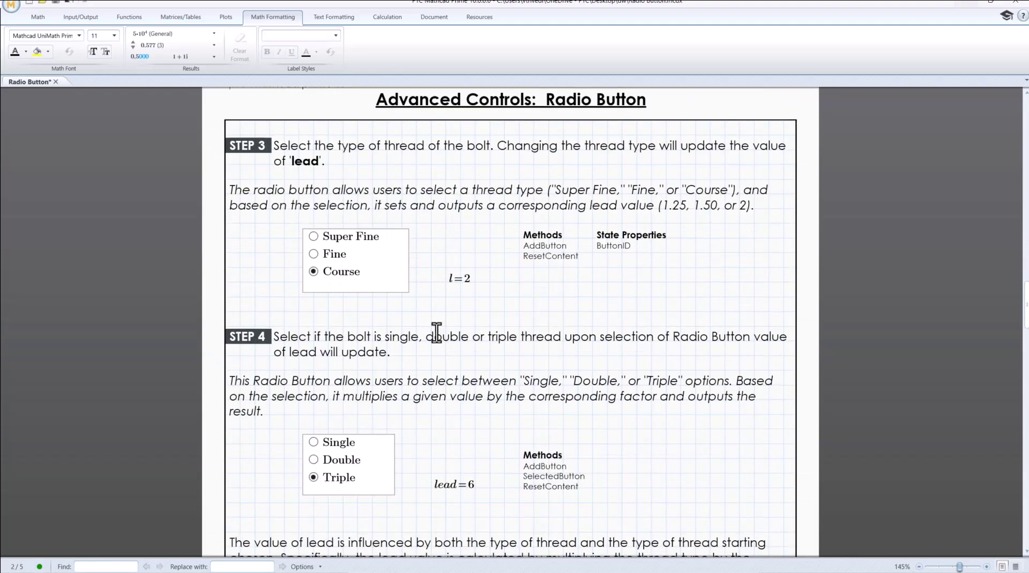
scroll(437, 332, "down", 1)
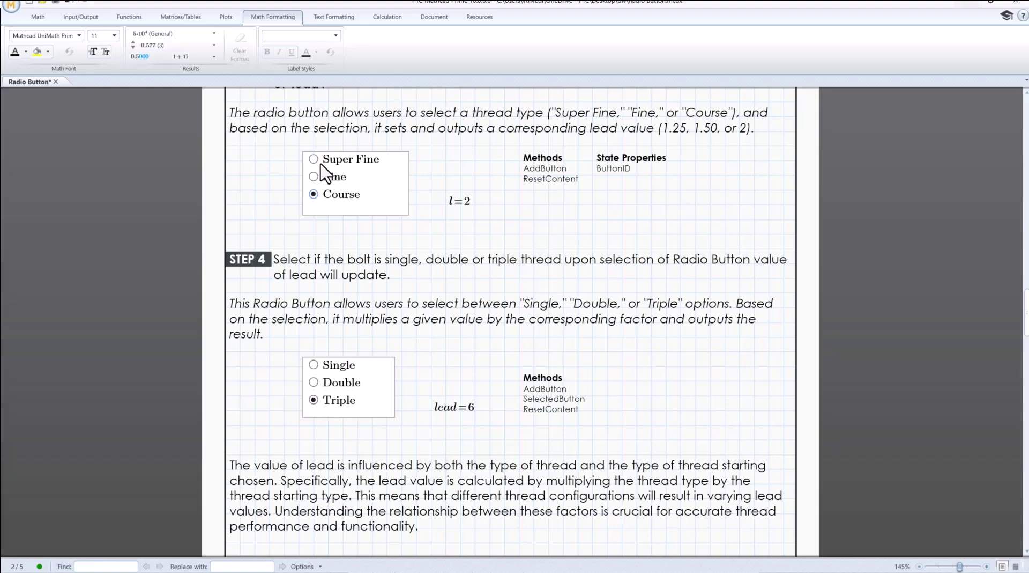
scroll(352, 246, "up", 1)
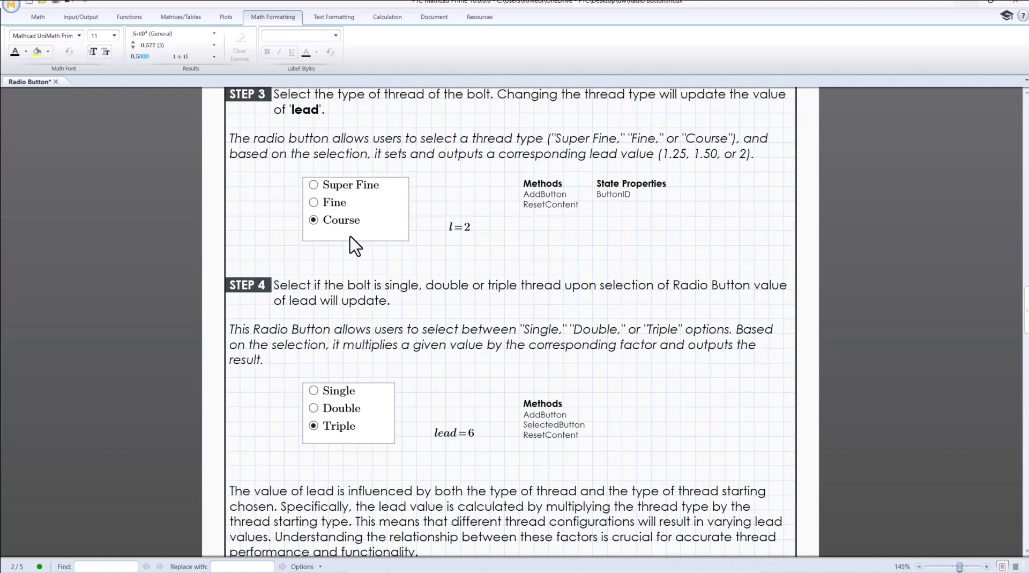
left_click(328, 187)
left_click(327, 203)
left_click(326, 221)
scroll(340, 301, "down", 1)
scroll(340, 302, "down", 1)
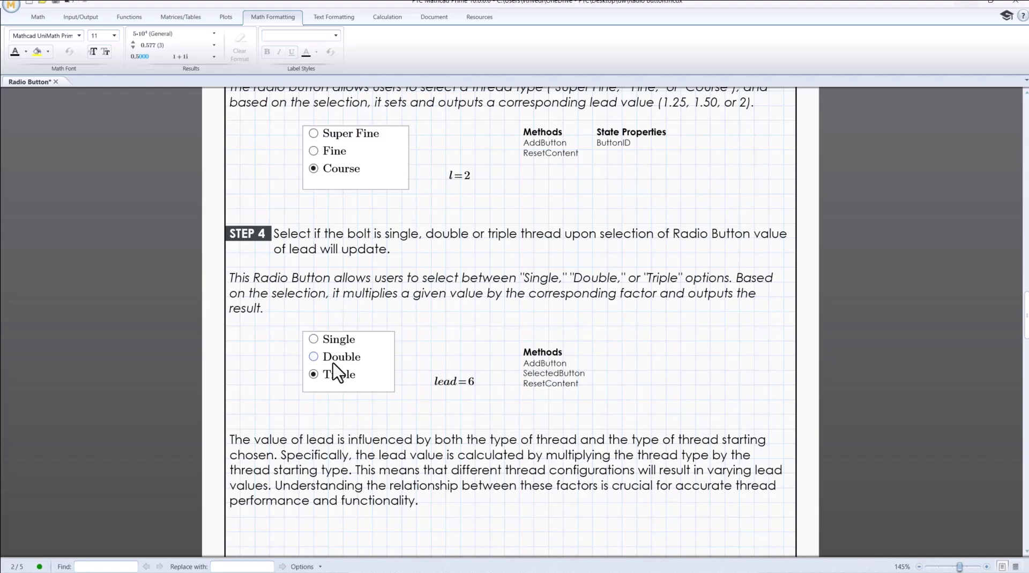
left_click(314, 135)
left_click(313, 151)
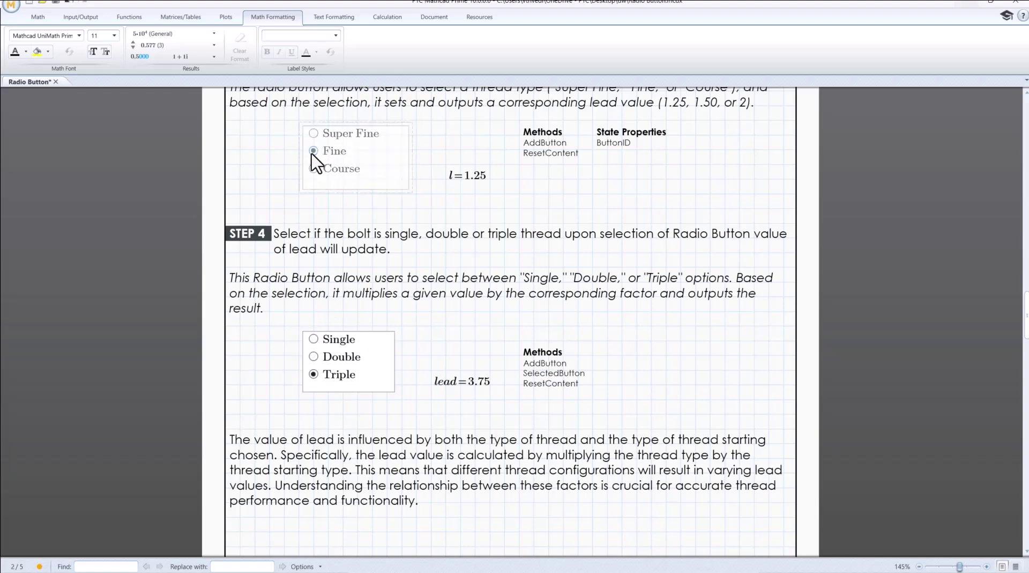
Step: Try Single, Triple and Double thread starts, settling on Course with Double for lead = 4
left_click(313, 340)
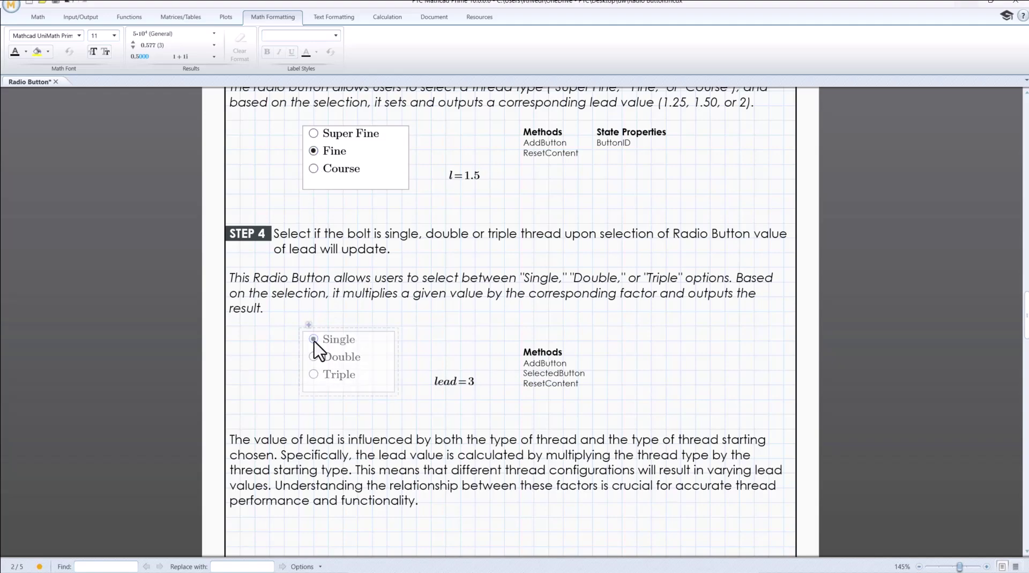
left_click(314, 375)
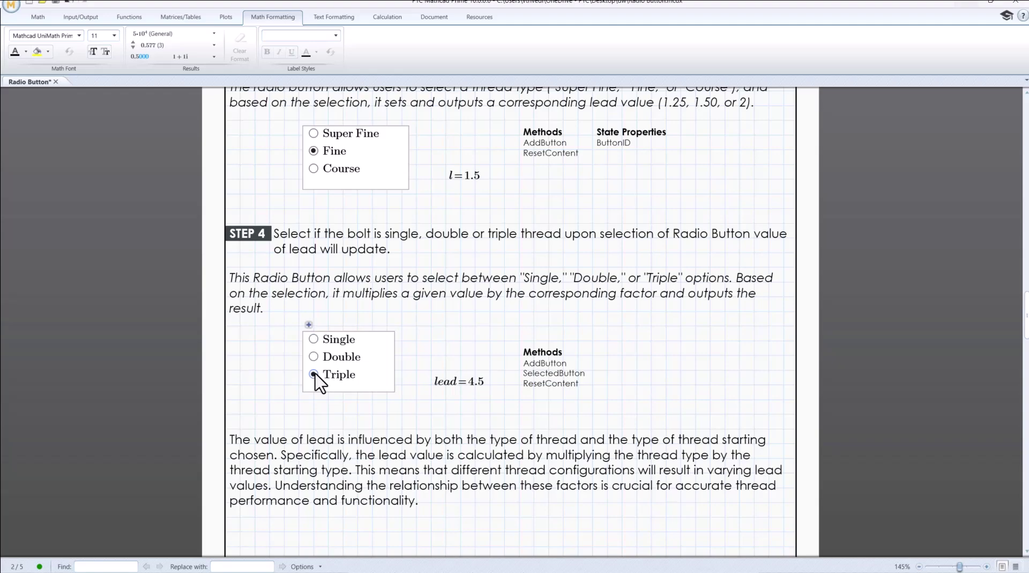
left_click(315, 356)
left_click(317, 169)
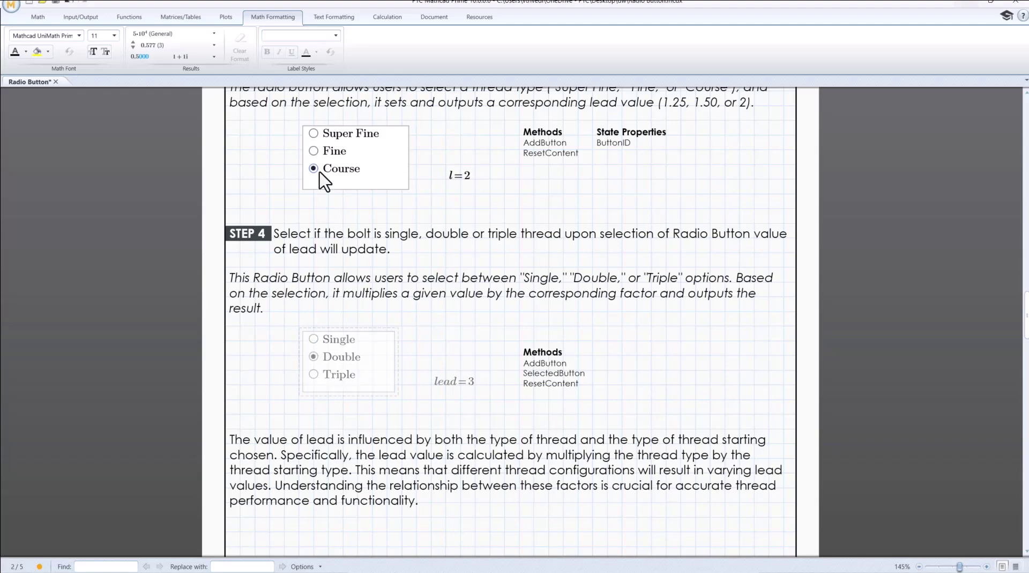
left_click(324, 343)
left_click(314, 375)
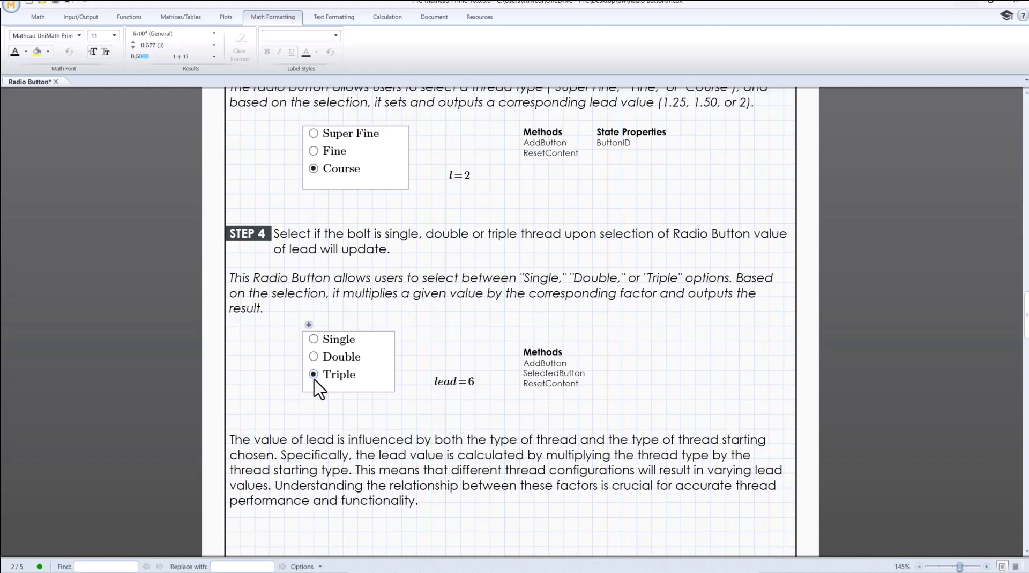
left_click(322, 357)
Step: Toggle Step 5 to Tightened and back to Loosened, then scroll to STEP 6.1's bolt sizes
scroll(399, 354, "down", 3)
scroll(397, 348, "down", 4)
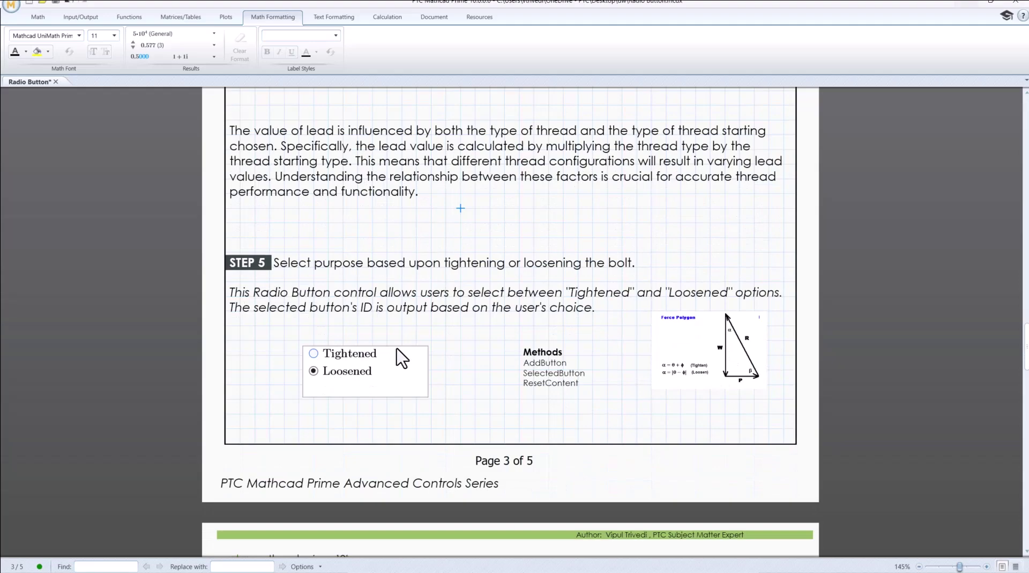
left_click(313, 353)
left_click(314, 371)
scroll(464, 379, "down", 5)
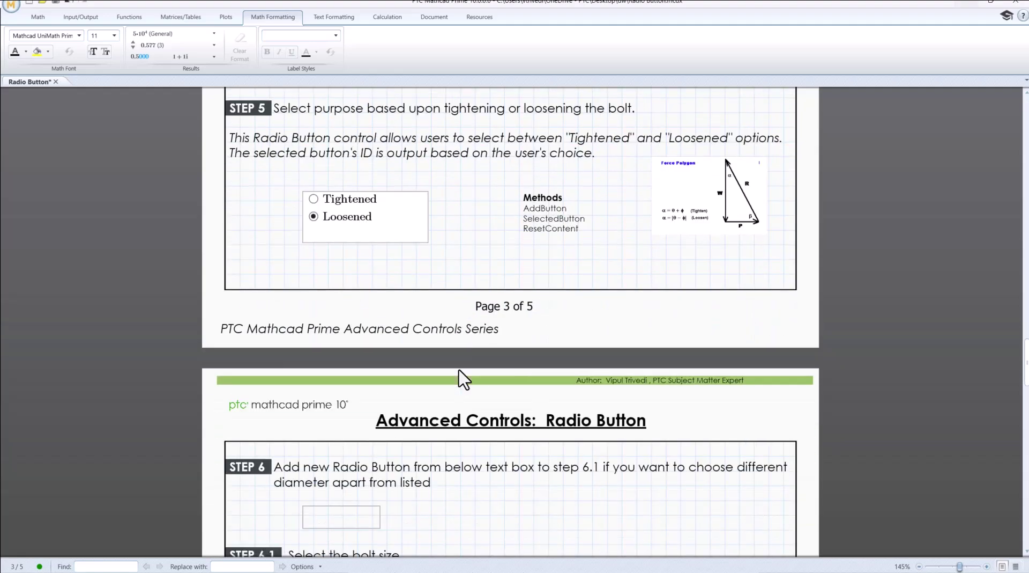
scroll(464, 379, "down", 4)
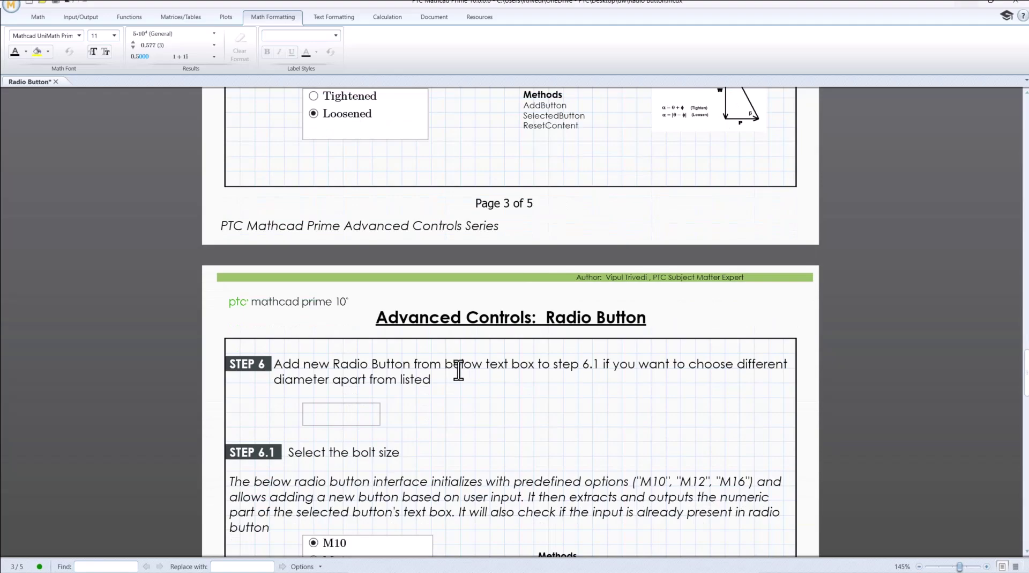
scroll(459, 370, "down", 3)
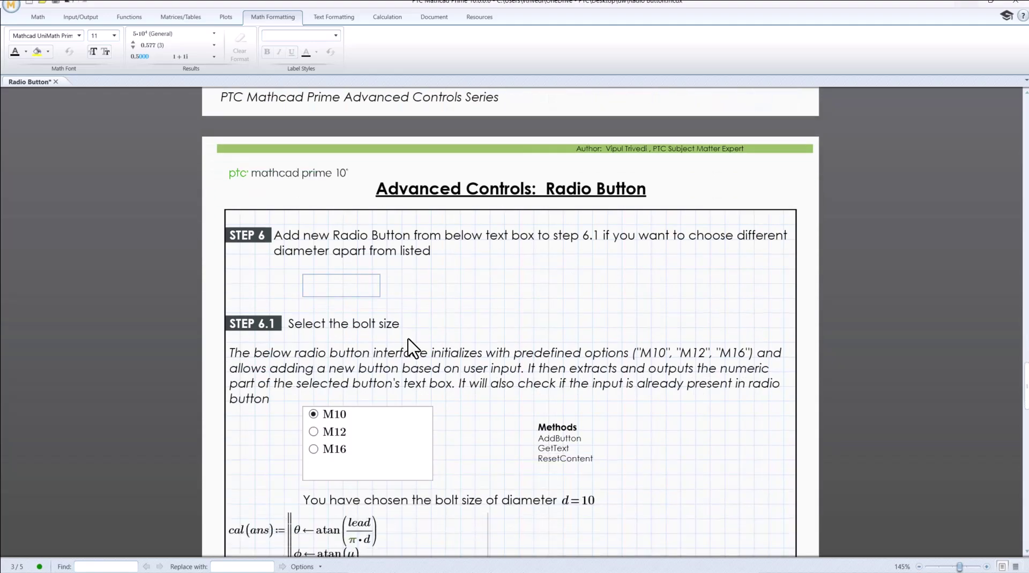
Step: Enter M18 in the STEP 6 box as a fourth bolt size and select it, giving d = 18
left_click(326, 288)
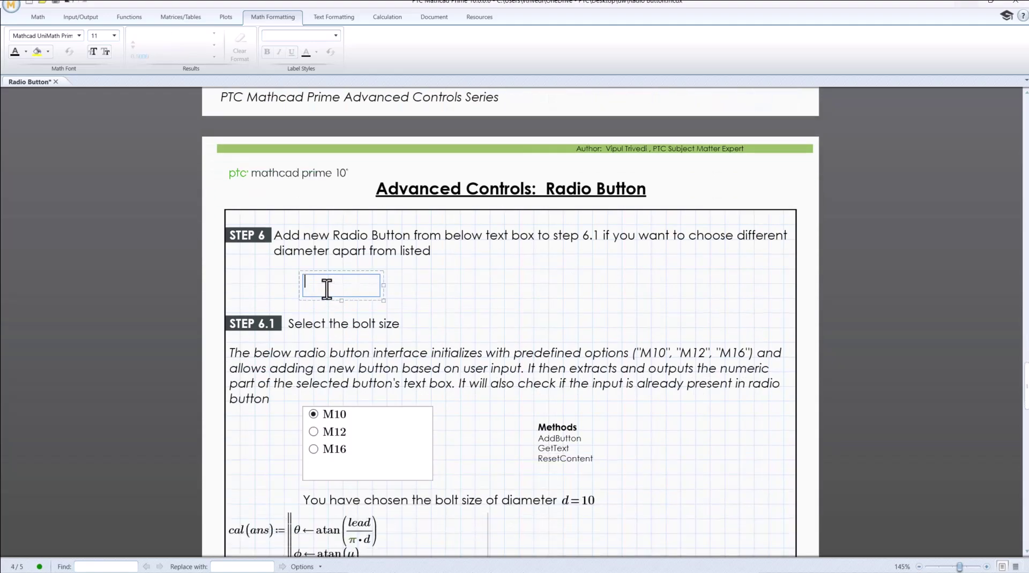
type("M")
type("62")
key("BackSpace")
key("BackSpace")
type("16")
key("BackSpace")
type("2")
key("BackSpace")
type("0")
key("BackSpace")
type("1")
key("BackSpace")
type("6")
key("BackSpace")
type("8")
left_click(513, 289)
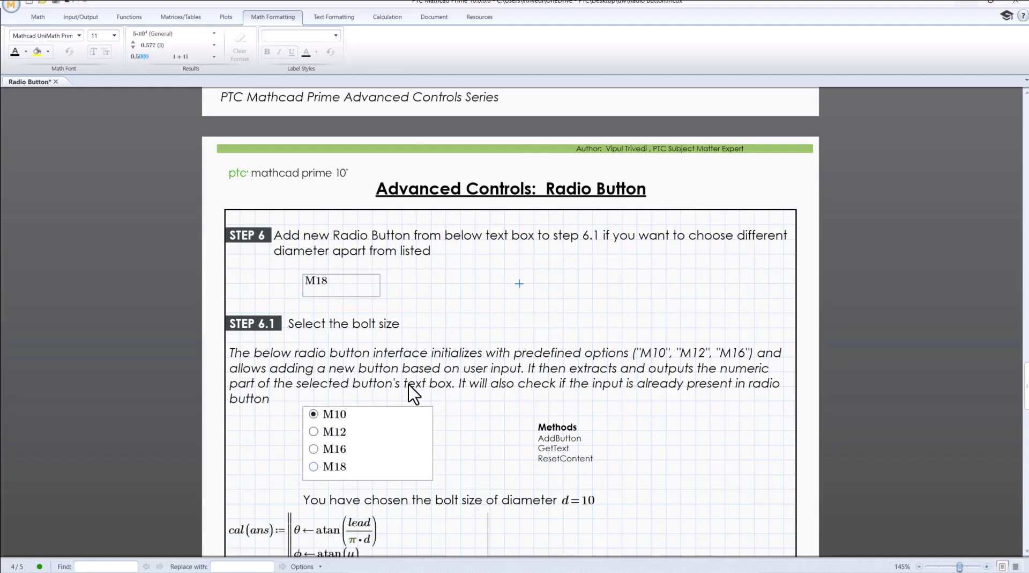
left_click(321, 467)
Step: Scroll past the cal(ans) program to the cal(W) = −2902.157 result and answer notes
scroll(665, 423, "down", 4)
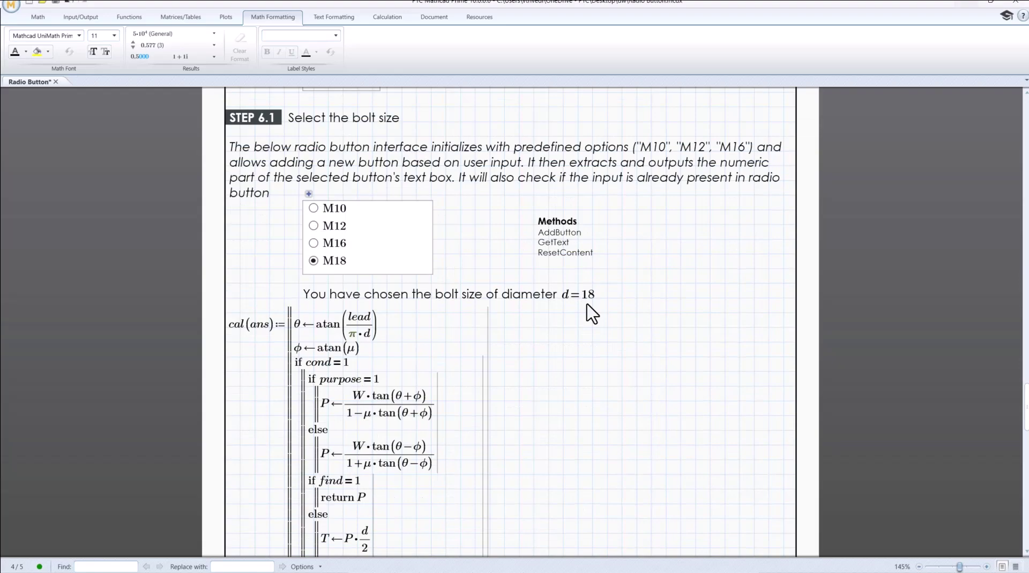
scroll(473, 340, "down", 2)
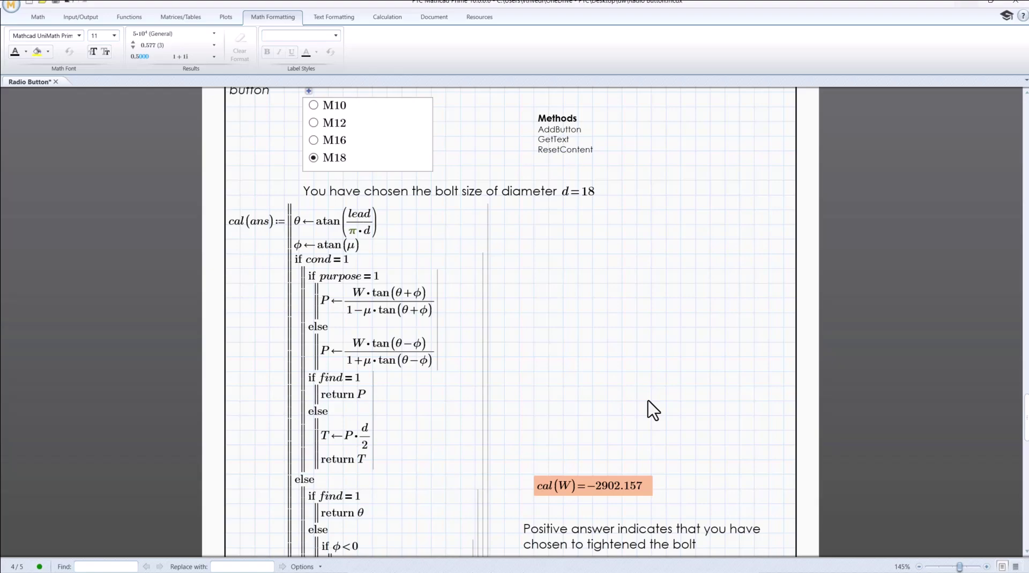
scroll(653, 410, "down", 2)
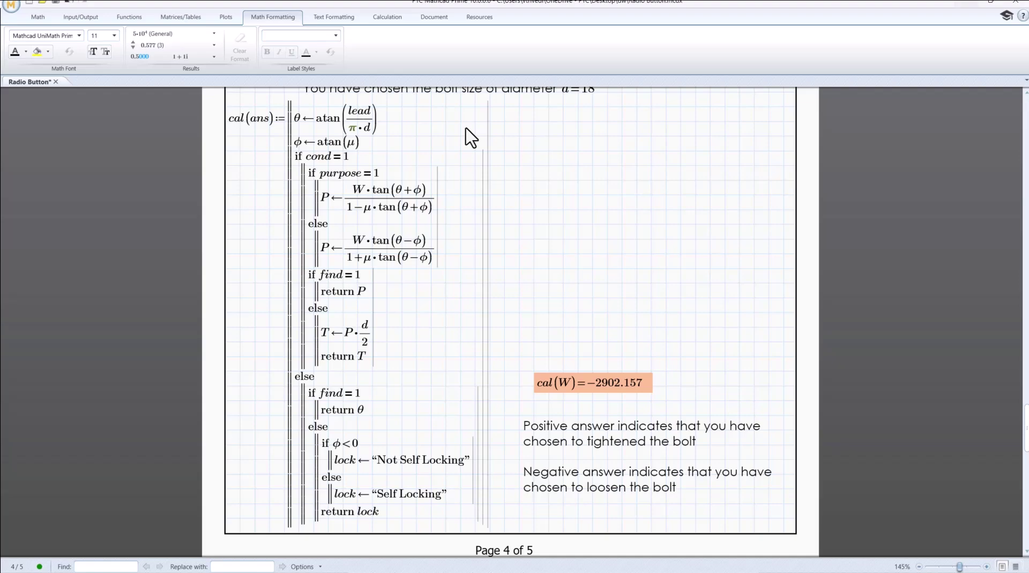
scroll(604, 379, "down", 3)
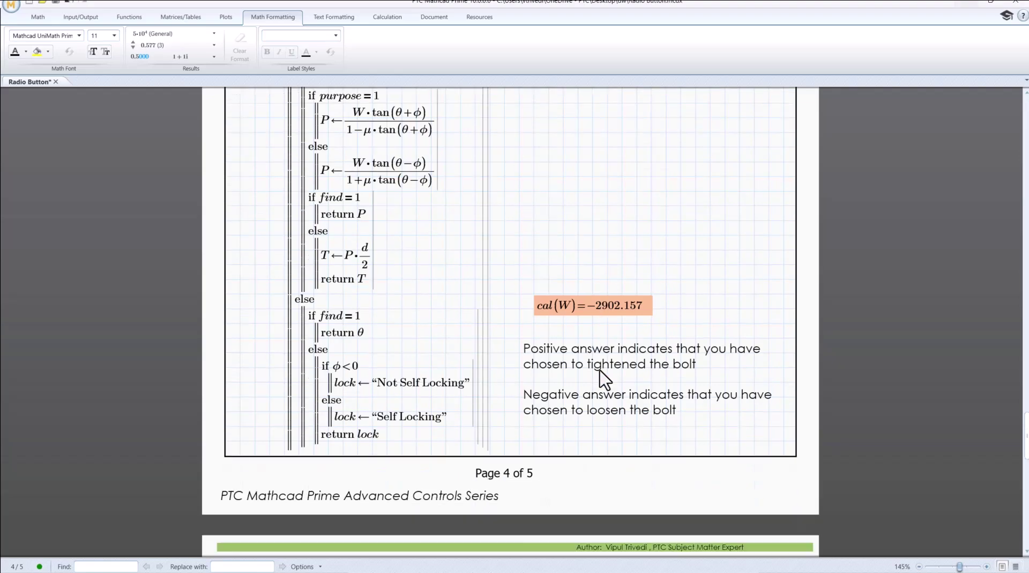
Step: Scroll down to the page 5 Radio Button Usage Notes, then back up toward STEP 6.1
scroll(600, 372, "down", 10)
scroll(599, 370, "up", 3)
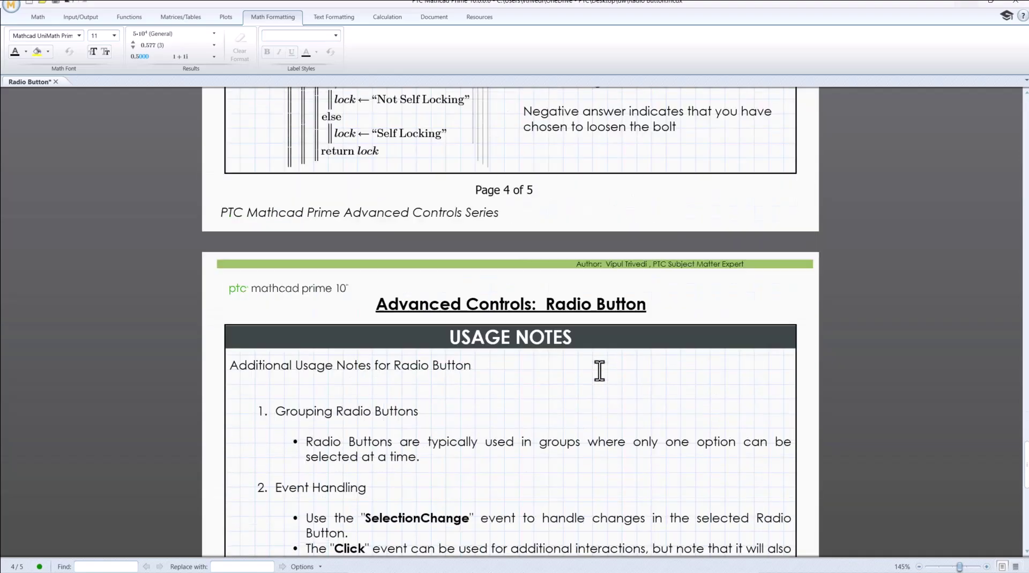
scroll(600, 369, "down", 9)
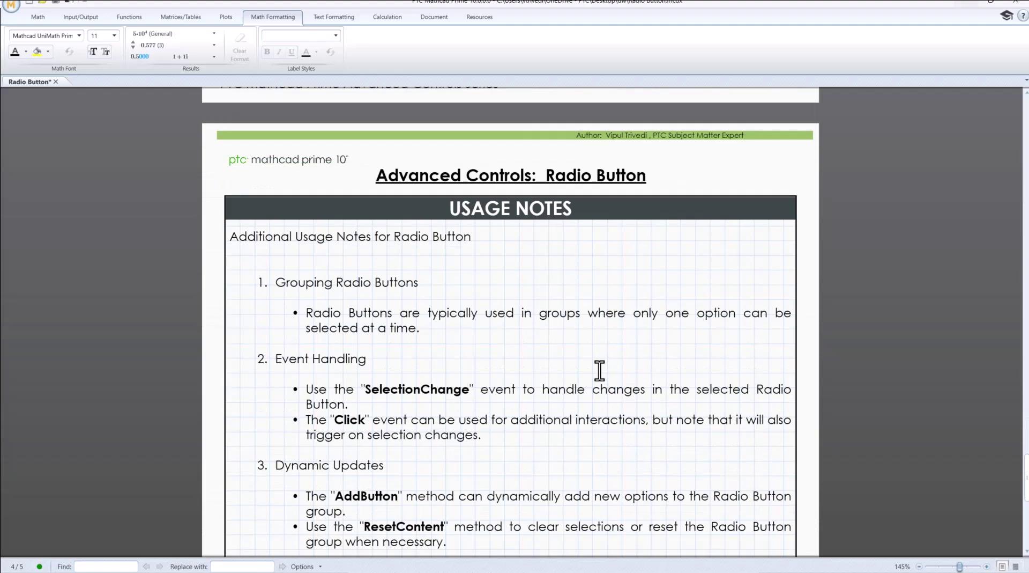
scroll(599, 370, "down", 1)
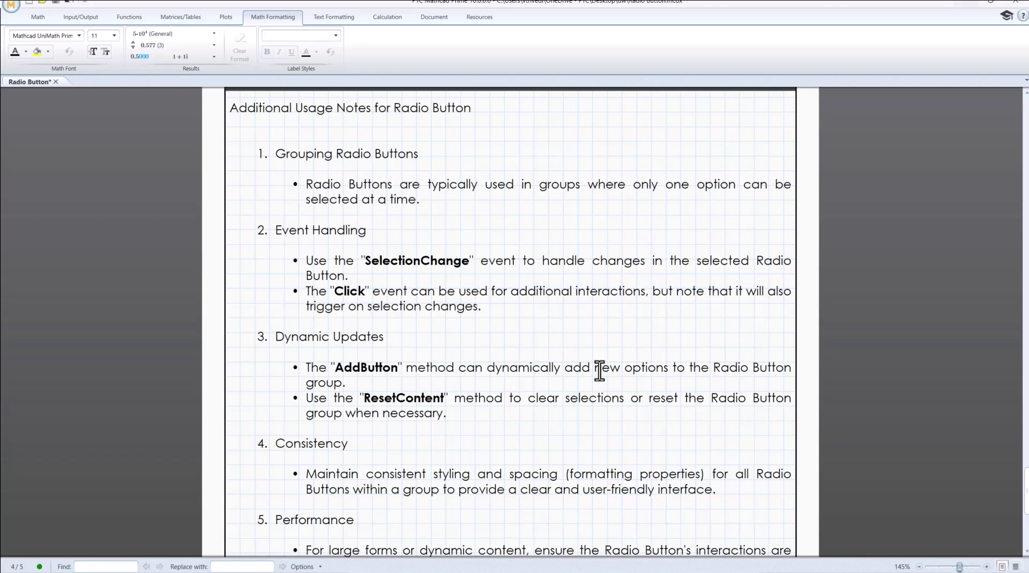
scroll(599, 369, "up", 20)
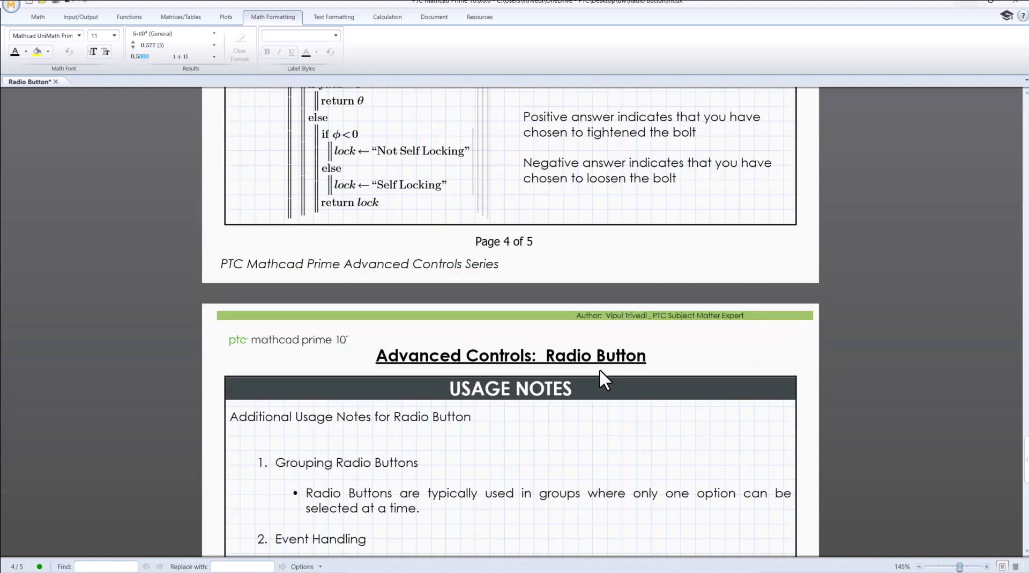
Step: Try the M10, M12, M16 and M18 bolt sizes in turn, settling on M16
scroll(599, 370, "up", 5)
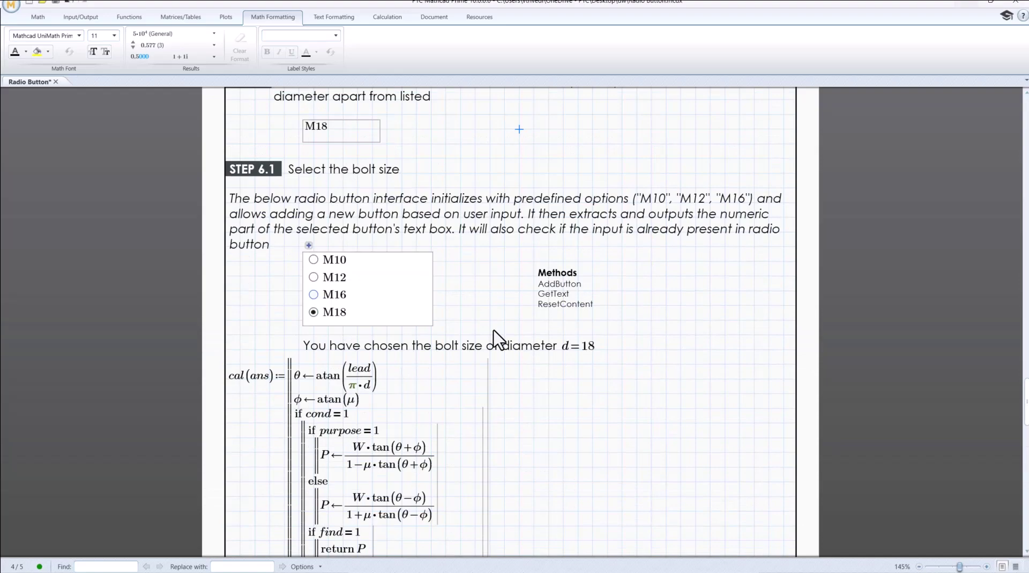
left_click(313, 266)
left_click(314, 277)
left_click(313, 295)
scroll(317, 309, "down", 6)
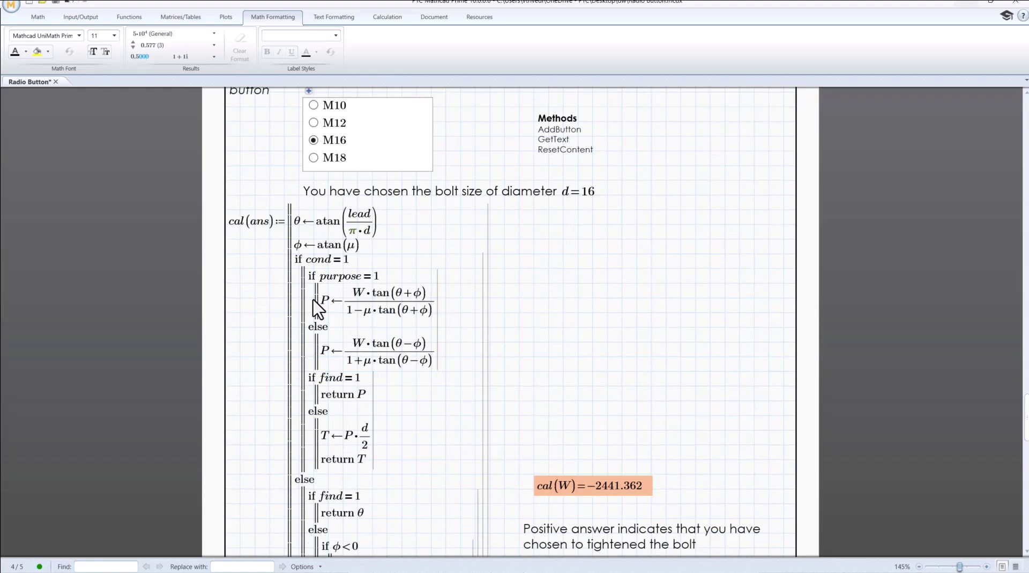
left_click(312, 159)
left_click(315, 107)
left_click(314, 123)
left_click(314, 139)
Step: Check that cal(W) now reads a positive 5139.831 with M16 tightened
scroll(471, 202, "up", 8)
scroll(473, 196, "up", 10)
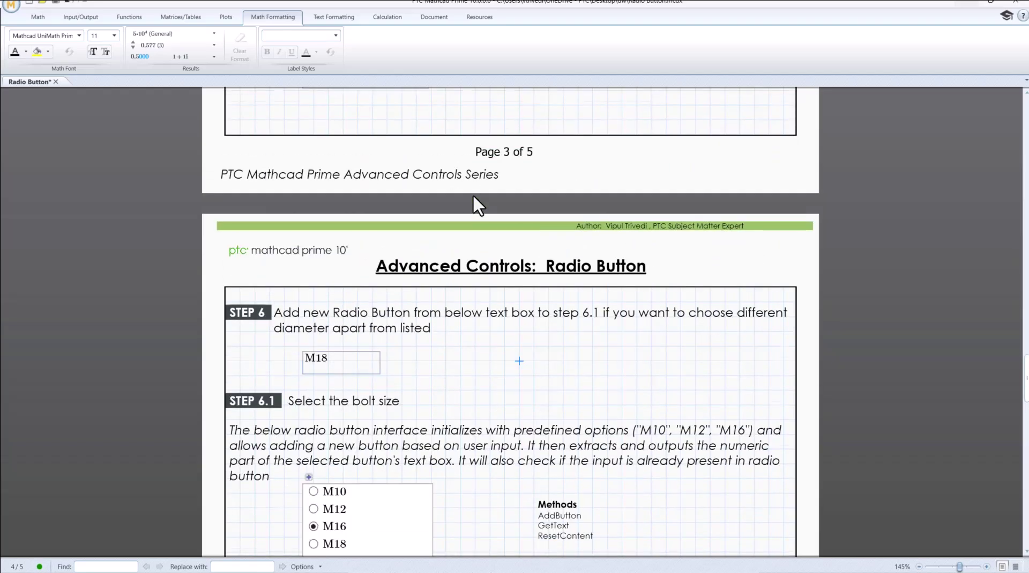
scroll(473, 196, "up", 5)
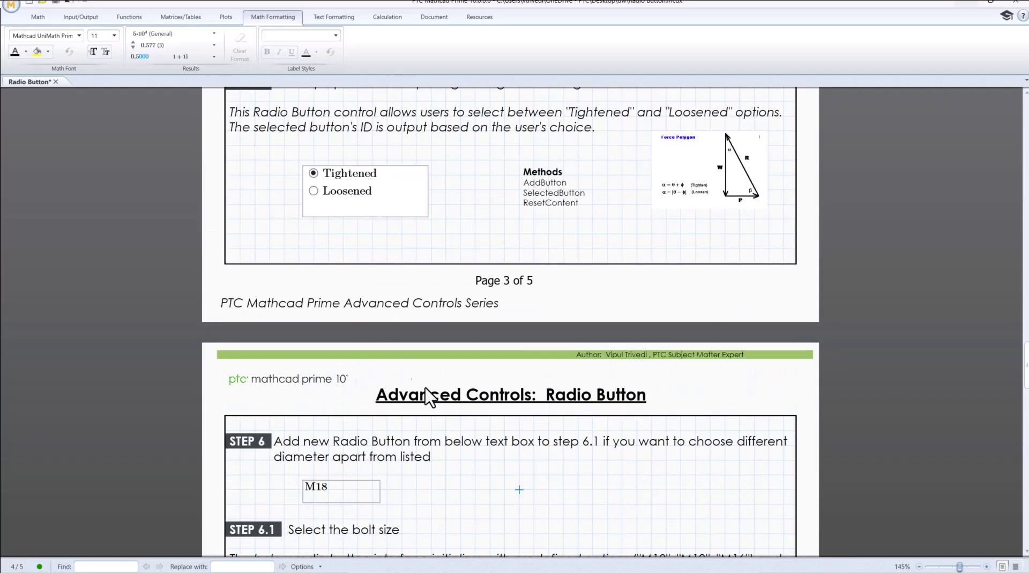
scroll(451, 429, "down", 20)
scroll(460, 453, "down", 2)
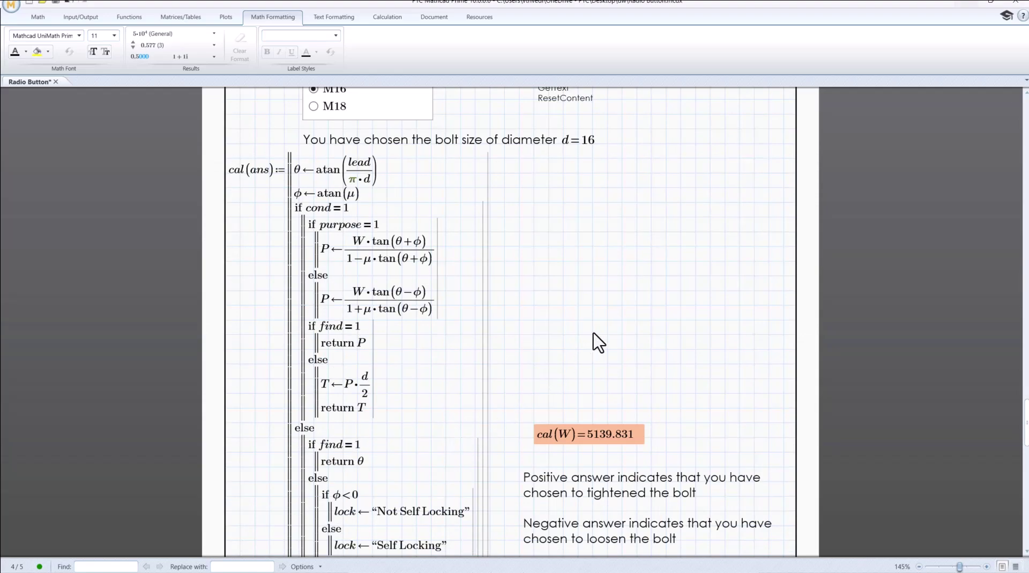
scroll(599, 342, "down", 5)
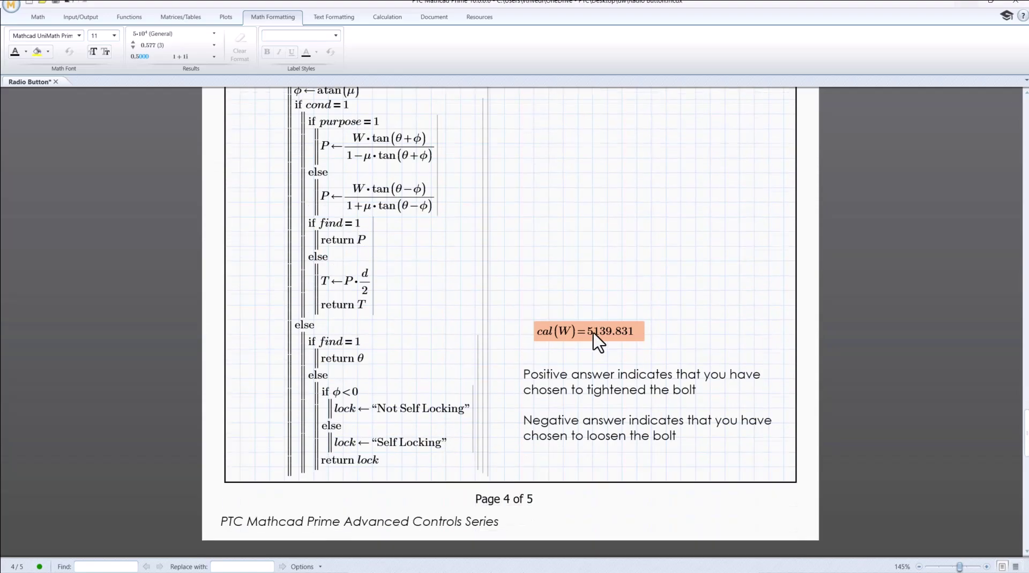
Step: Scroll through the page 5 usage notes to the closing summary and Advanced Control Radio Button Class link
scroll(599, 342, "down", 17)
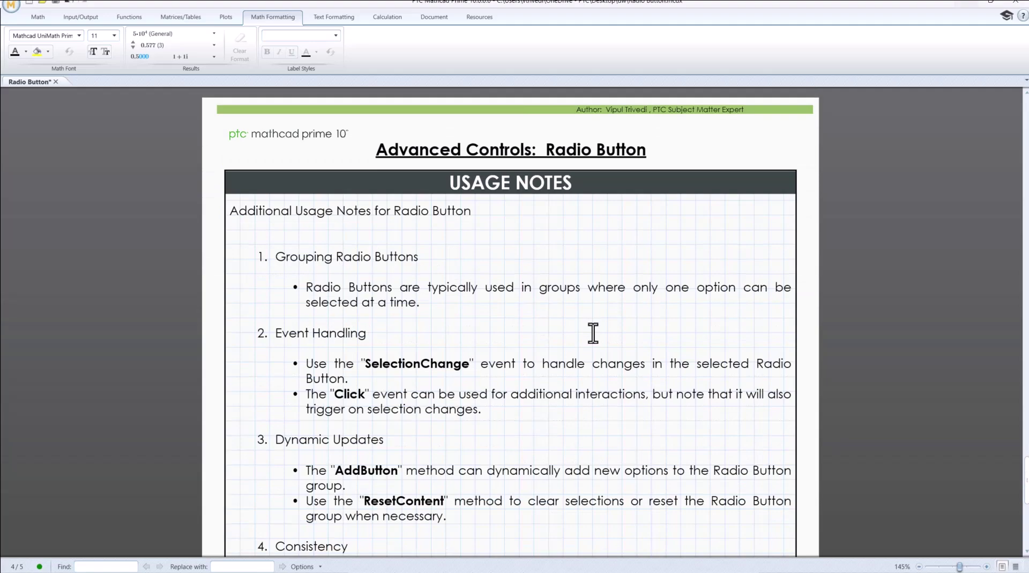
scroll(593, 332, "down", 4)
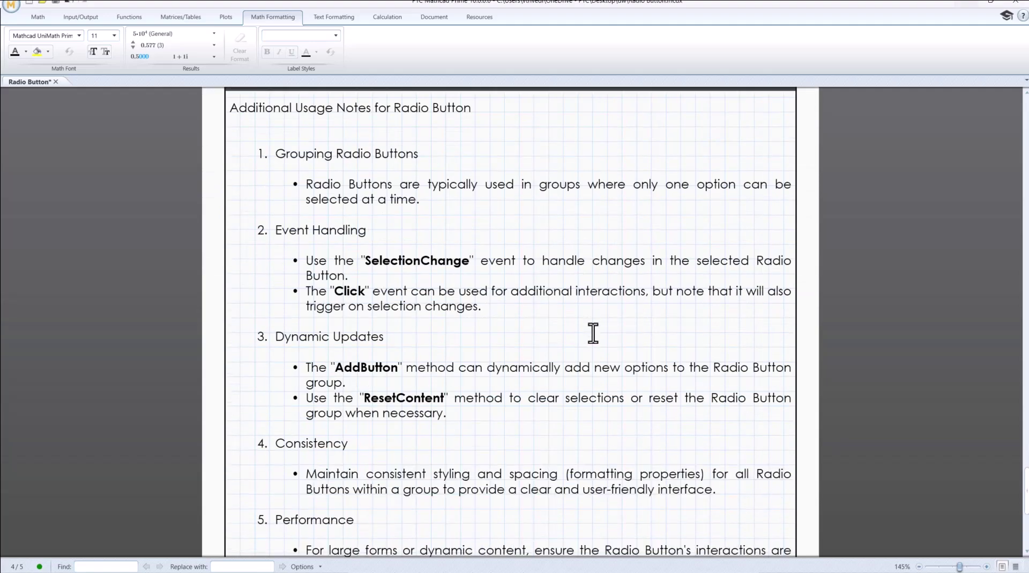
scroll(592, 333, "down", 1)
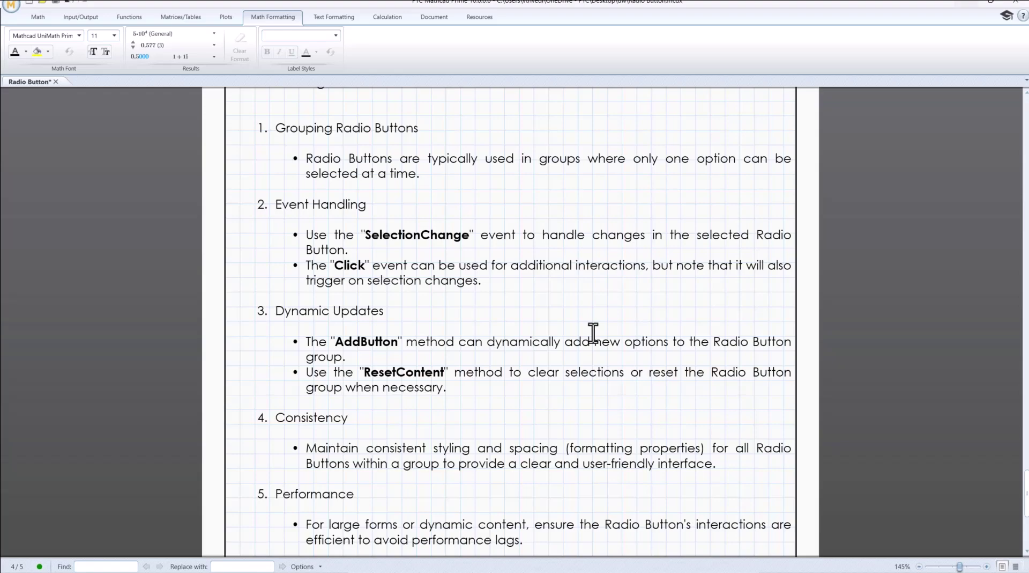
scroll(558, 386, "down", 3)
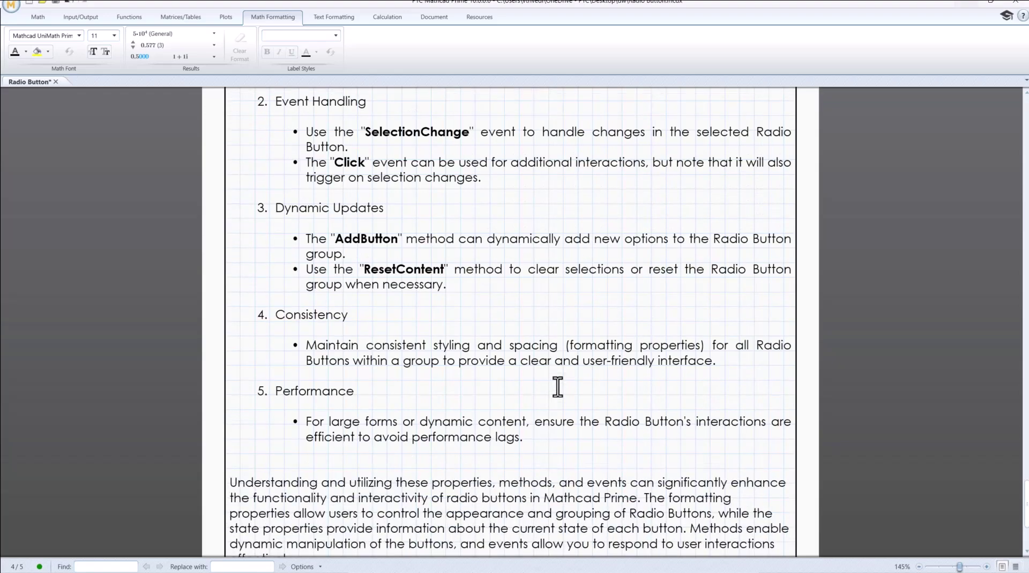
scroll(557, 386, "down", 3)
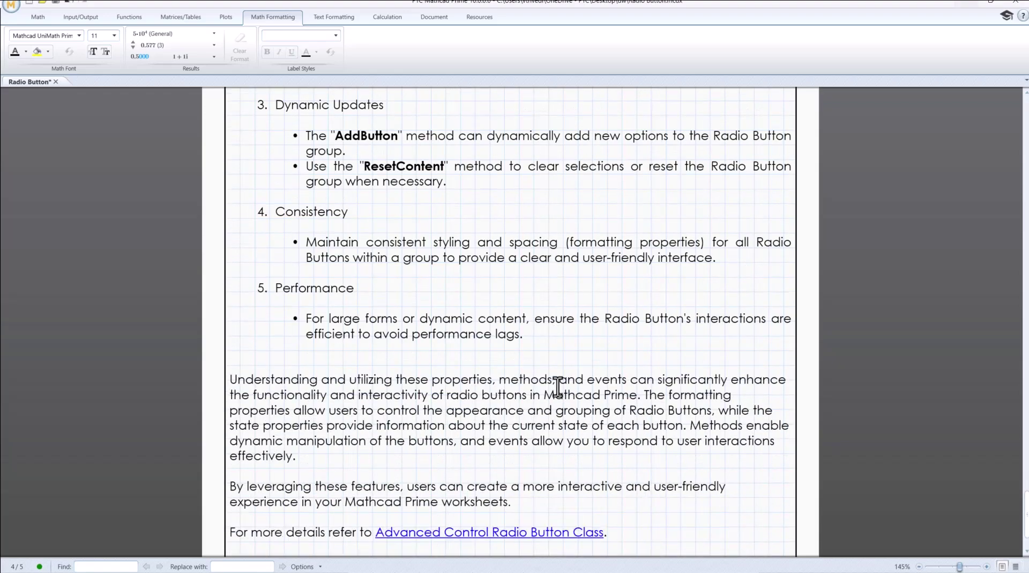